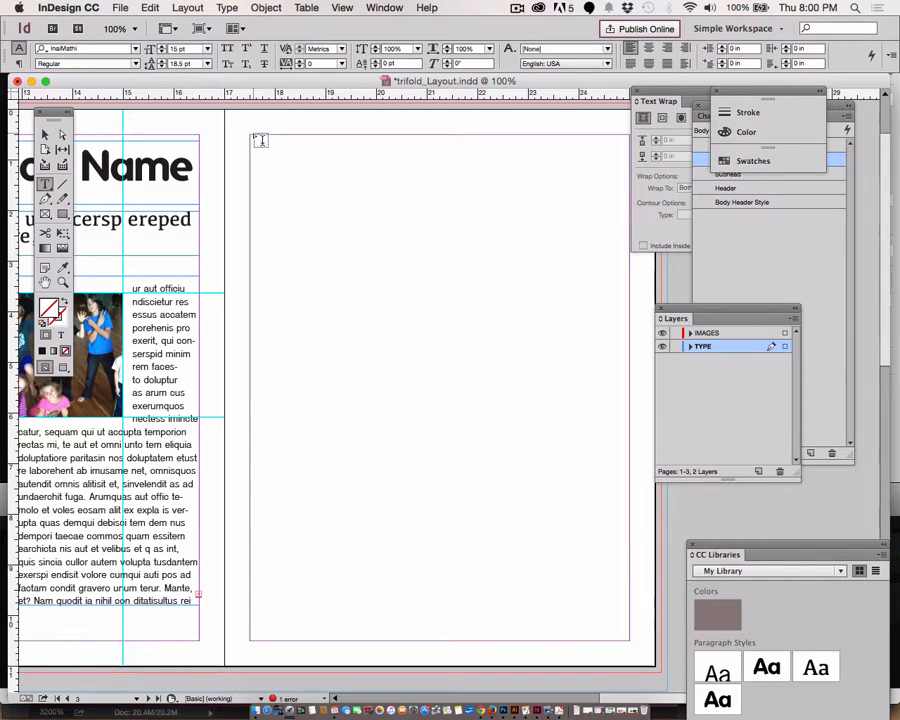
Draw a text frame about 4.7 in wide and 10 in tall on the empty page and move the floating Stroke/Color/Swatches panel off the paragraph styles
drag(257, 139, 489, 637)
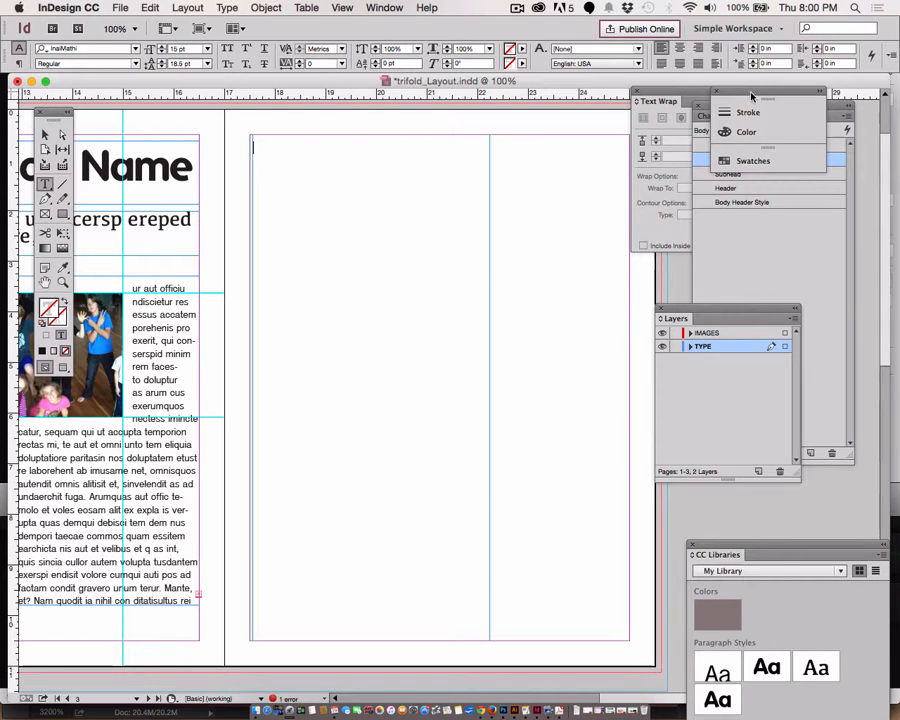
mouse_move(753, 102)
mouse_down()
mouse_move(671, 221)
mouse_move(543, 565)
mouse_move(560, 593)
mouse_up()
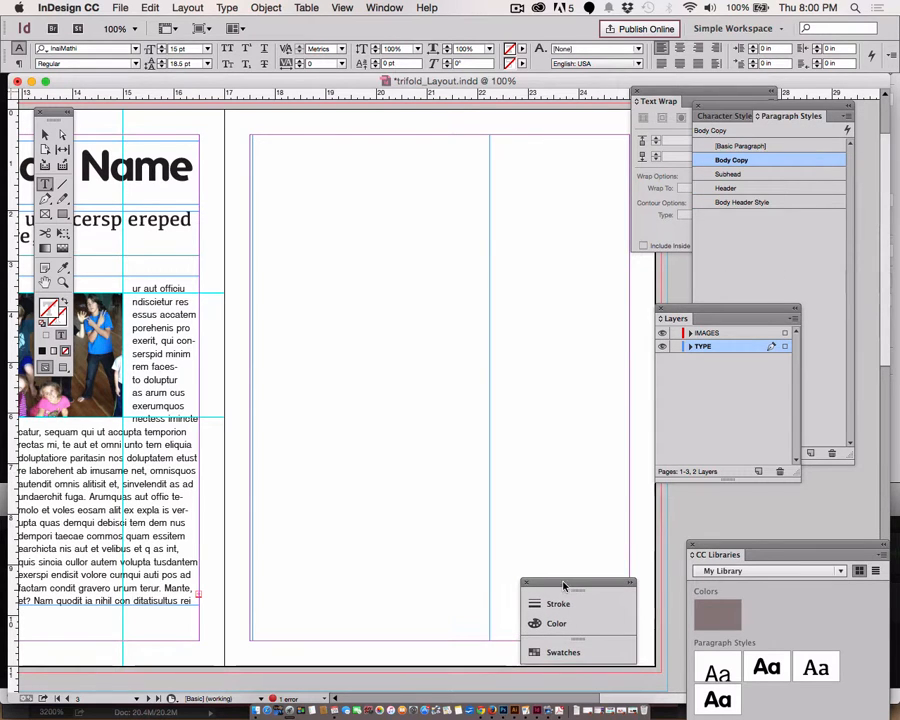
Enter three lines in the new text frame: Headline, Subheader and Body copy
text(HE)
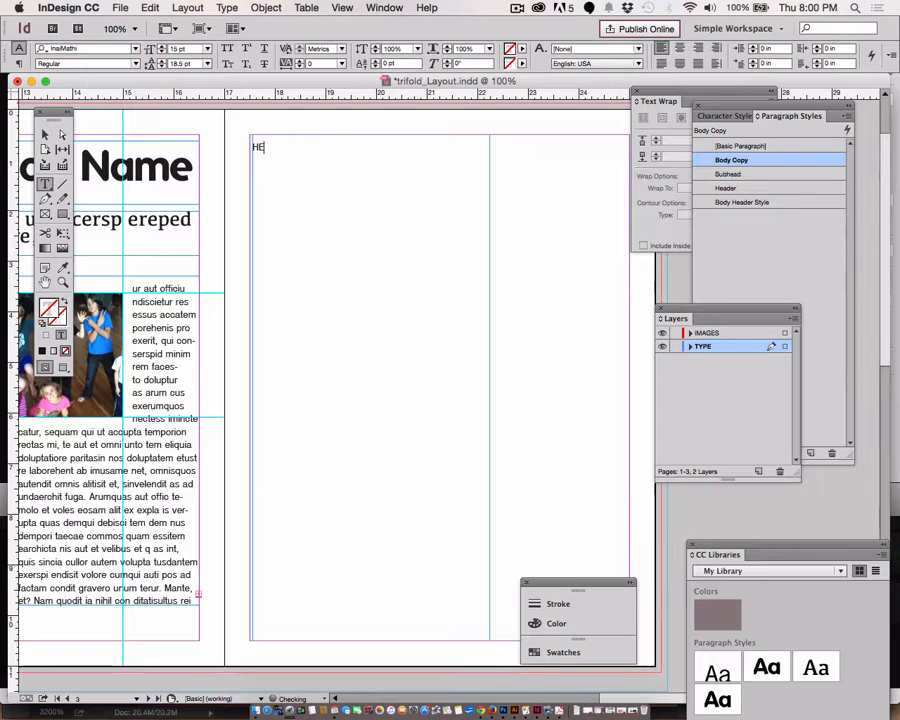
text(ADLIN)
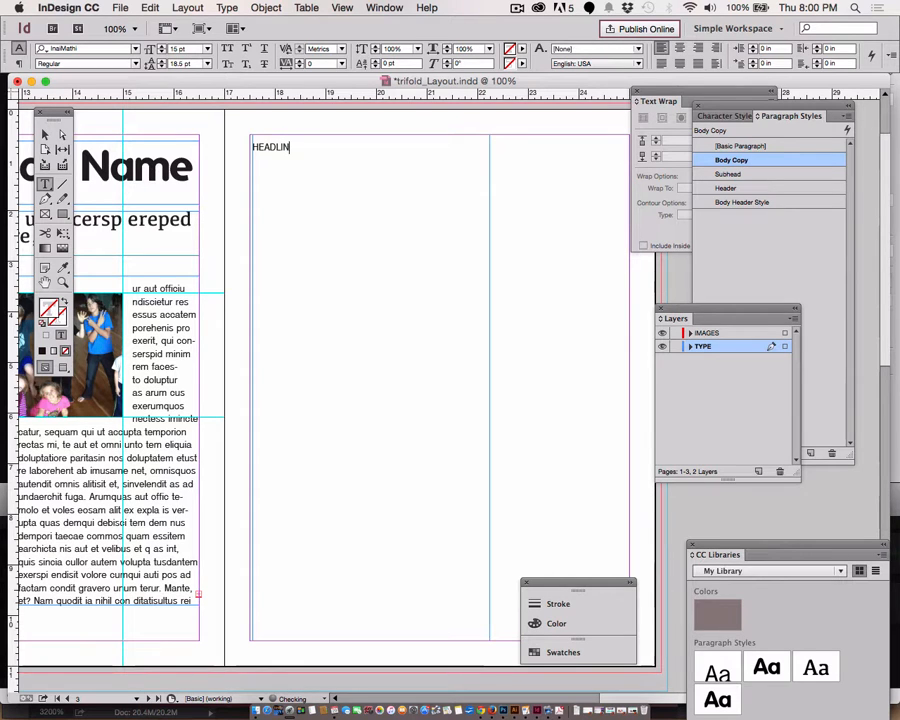
key(BackSpace)
key(BackSpace)
key(BackSpace)
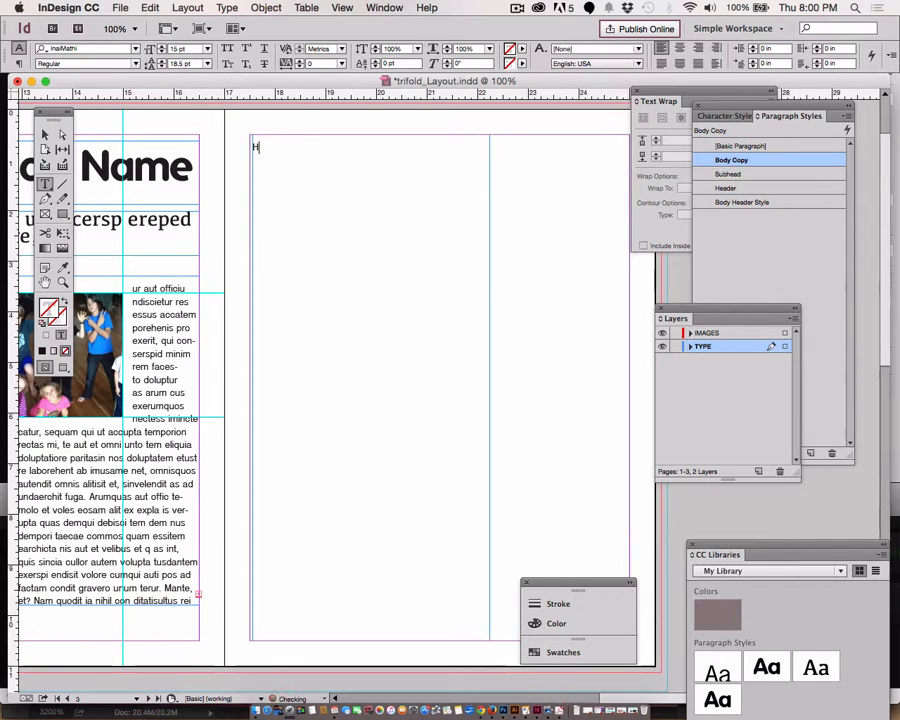
text(eadline)
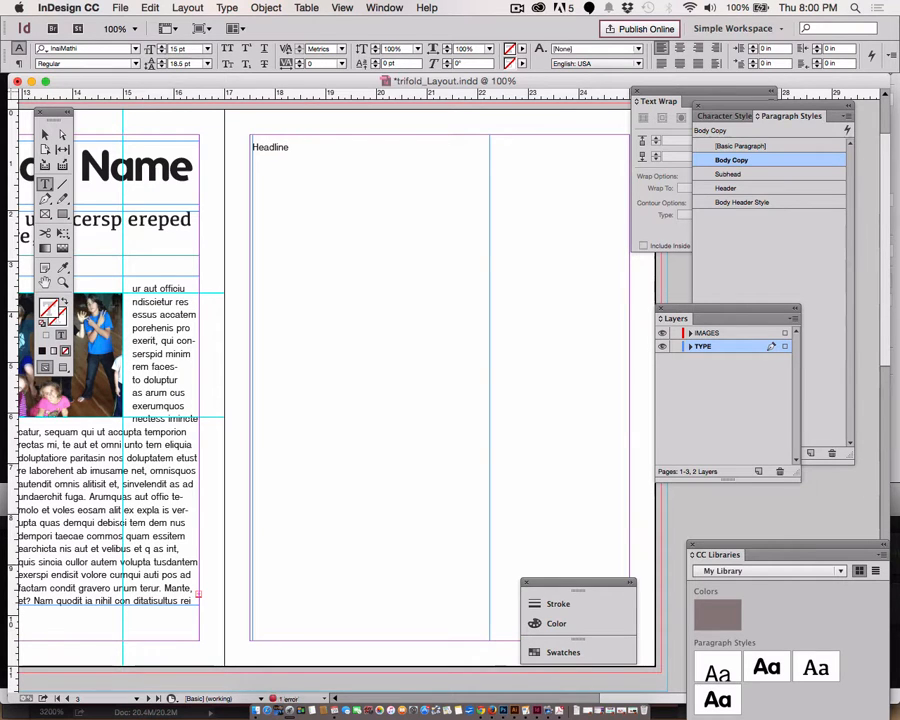
key(Return)
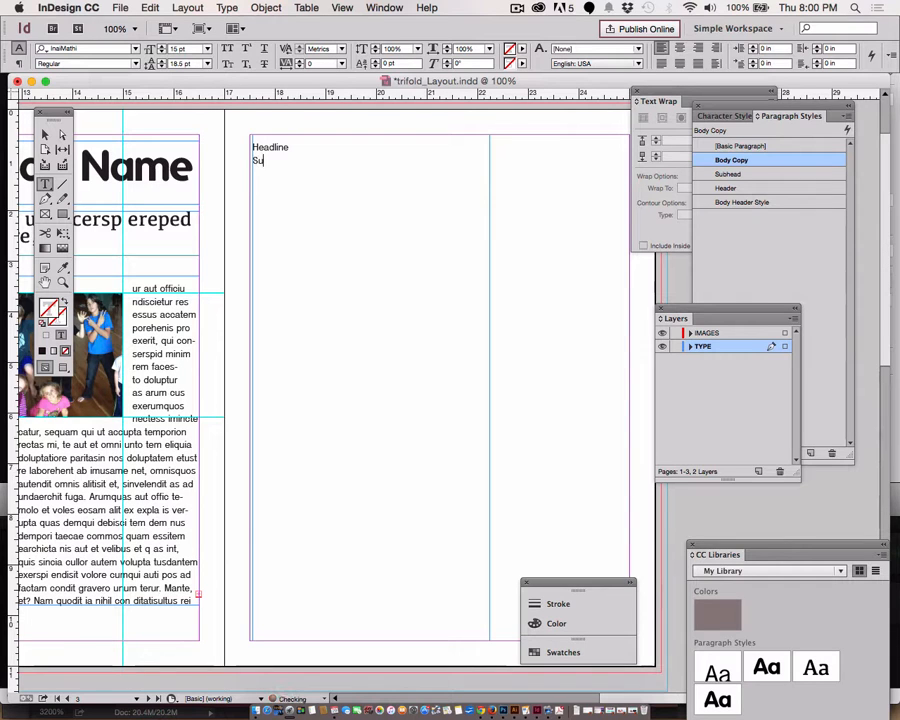
text(Subheader)
key(Return)
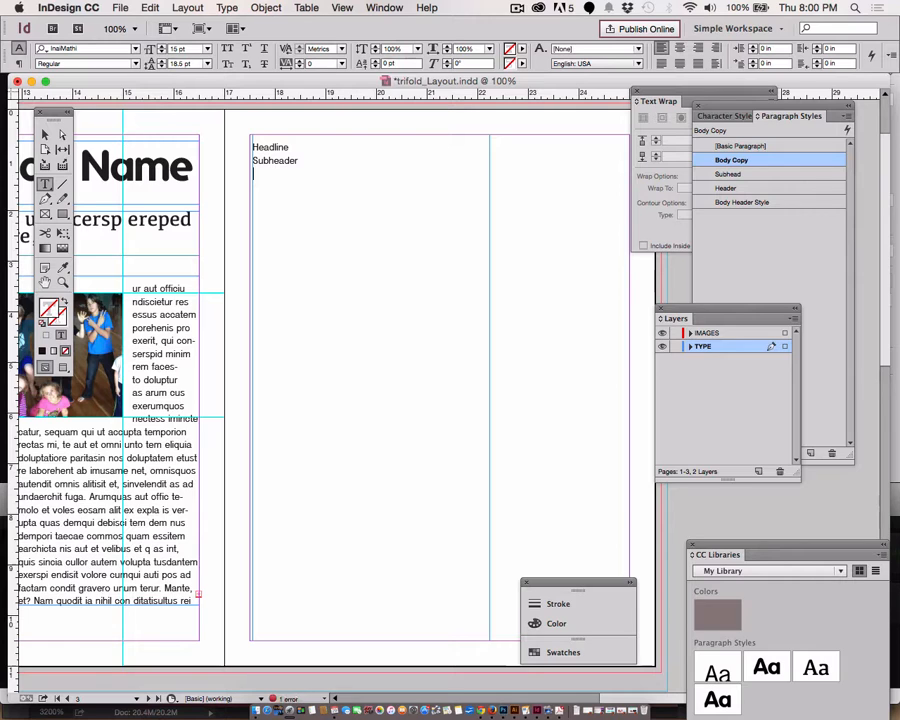
text(Body)
text(copy)
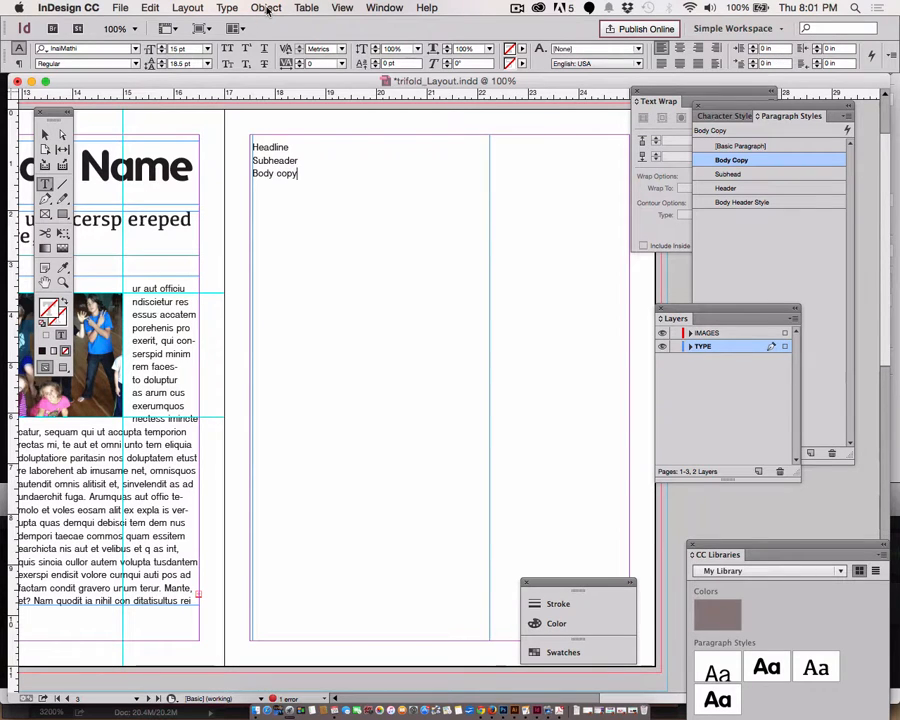
Fill the rest of the frame with placeholder text after Body copy and delete two short passages near its end
click(228, 8)
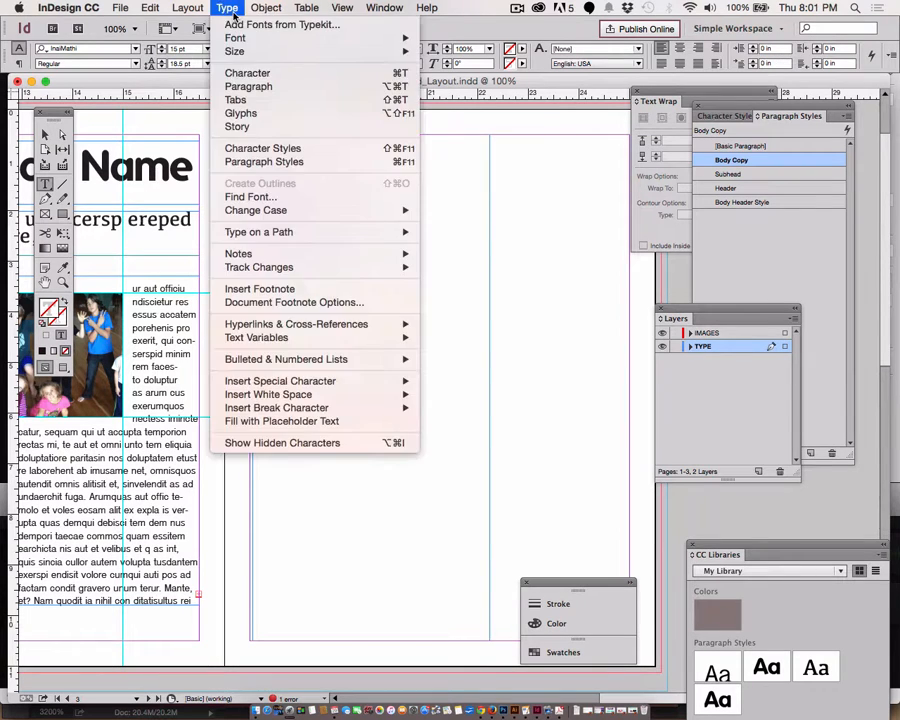
click(300, 423)
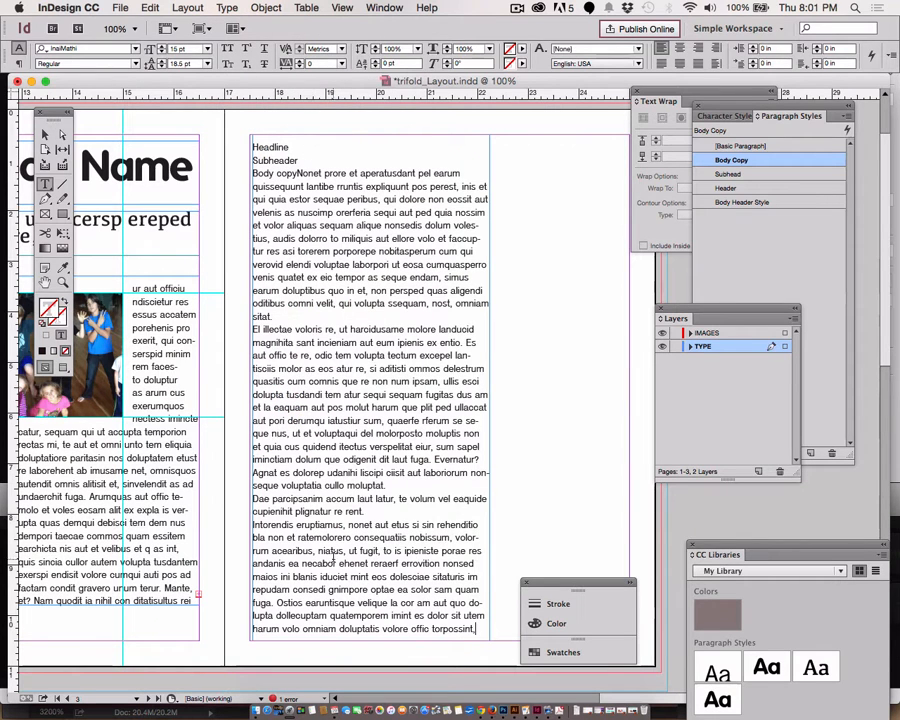
drag(333, 560, 314, 550)
key(BackSpace)
drag(326, 499, 345, 526)
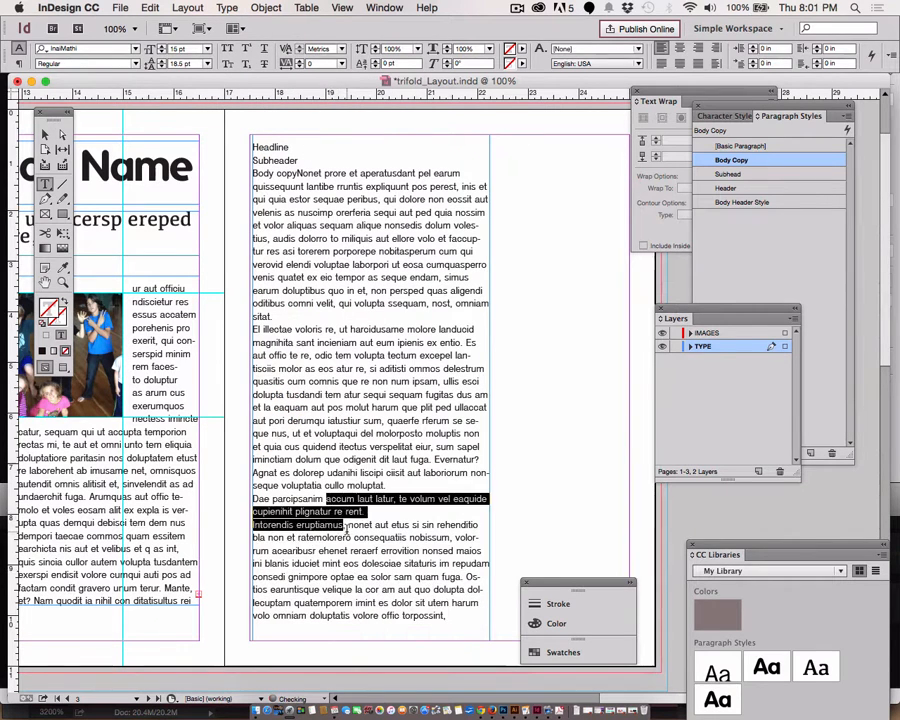
key(BackSpace)
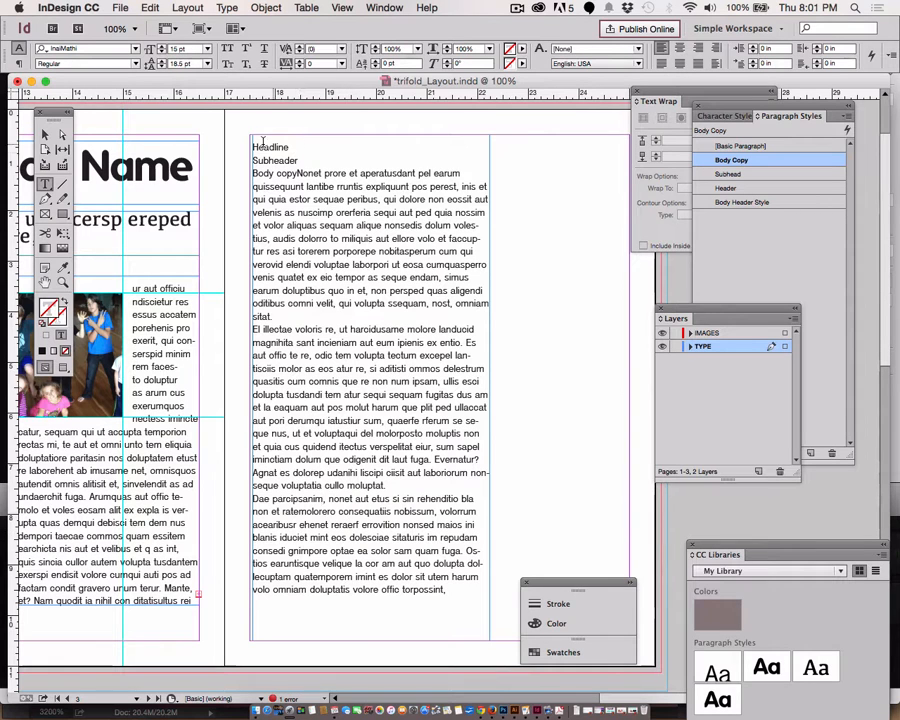
Apply the Header paragraph style to the Headline line and the Subhead style to the Subheader line
double_click(264, 145)
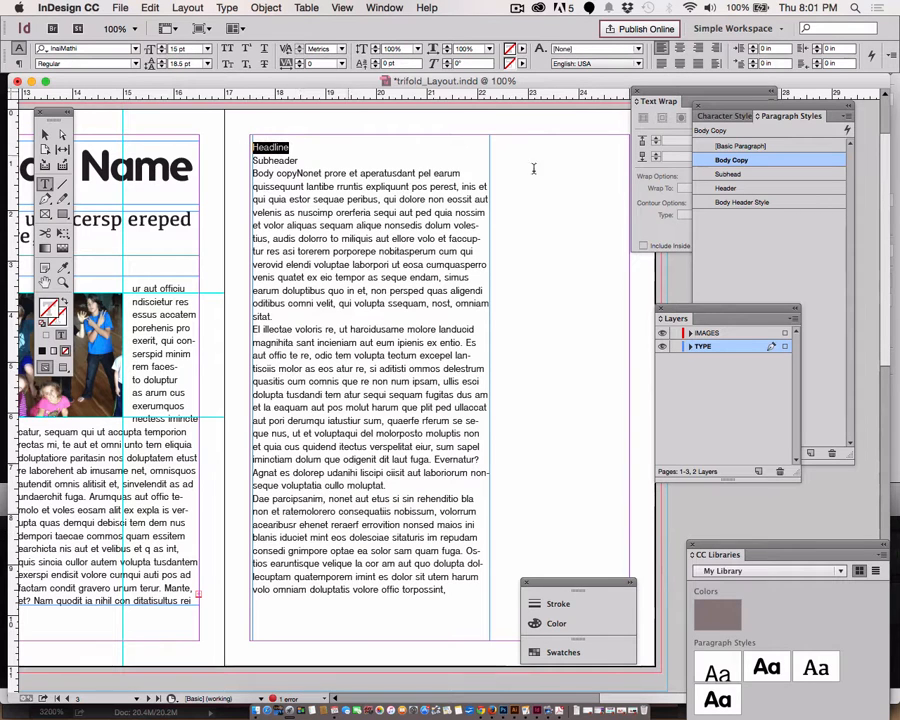
click(720, 189)
drag(300, 185, 252, 185)
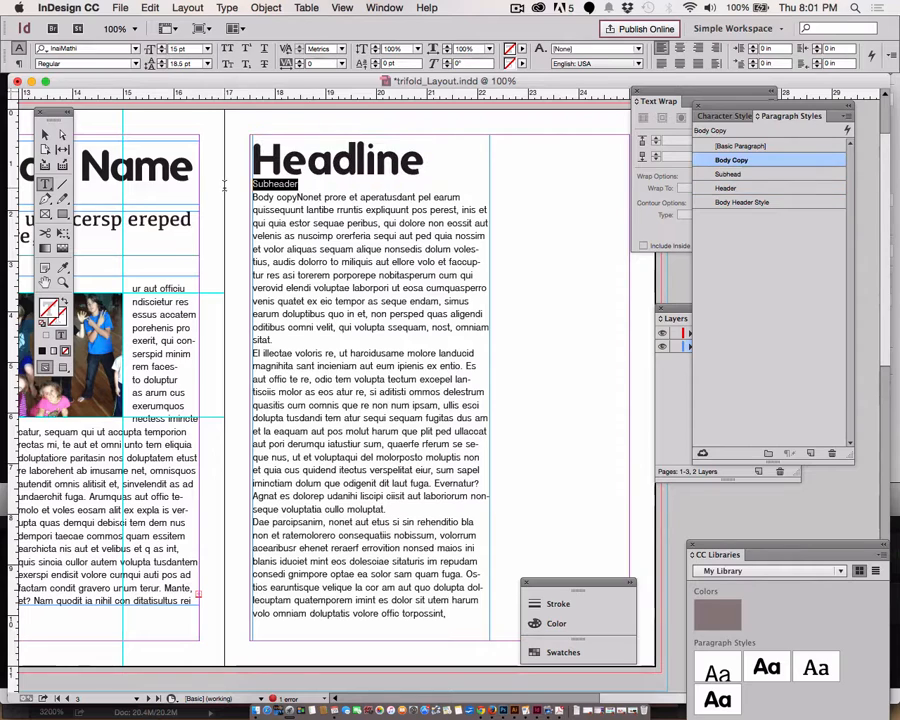
click(727, 174)
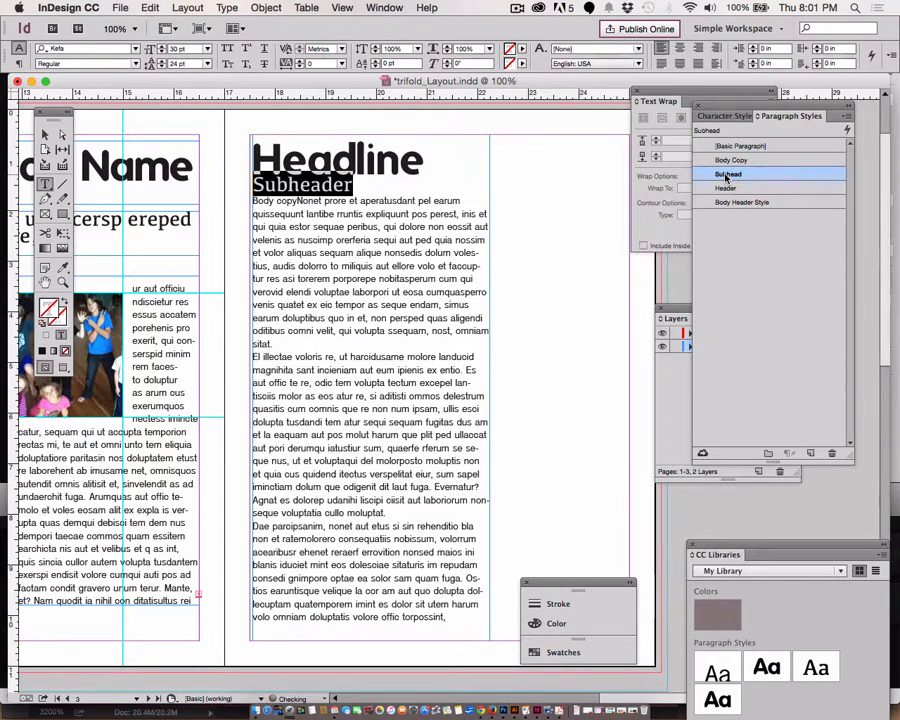
Undo the text frame's rotation and make "El illectae voloris" a separate paragraph in the Subhead style
click(360, 292)
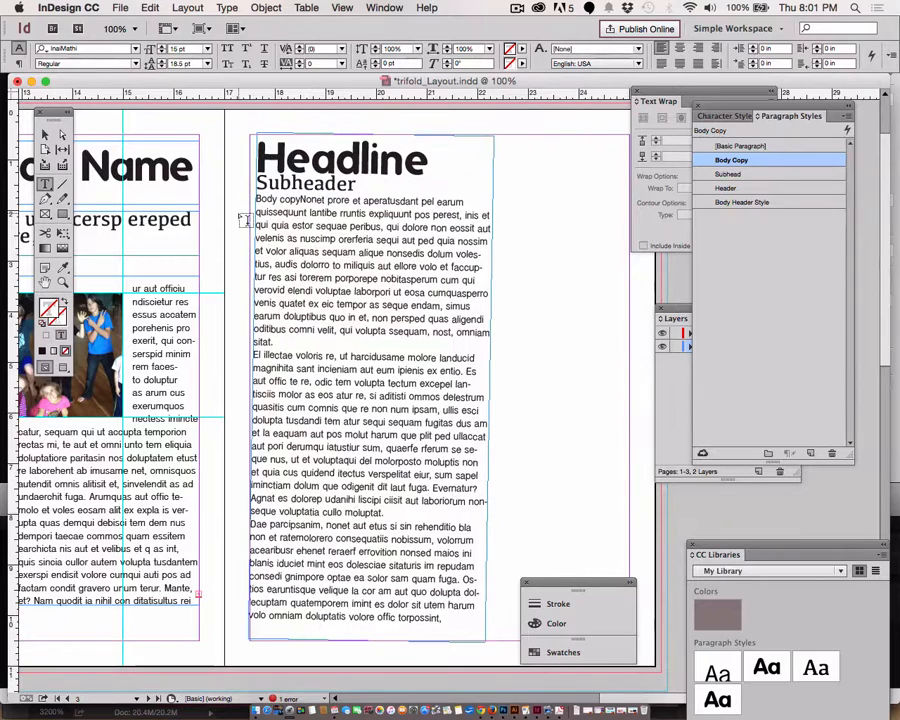
key(super+z)
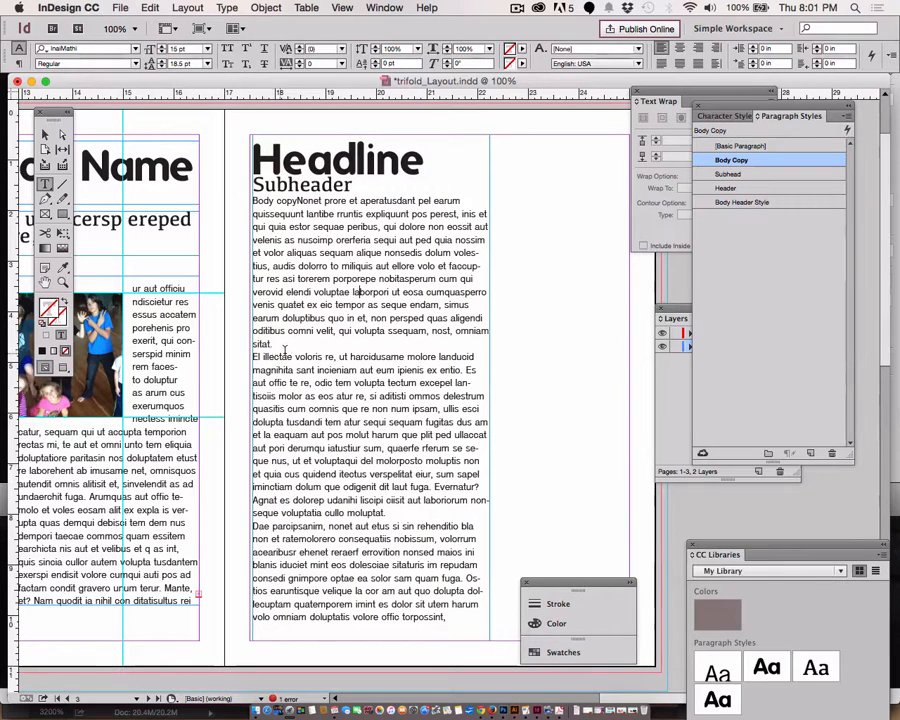
click(327, 357)
key(Return)
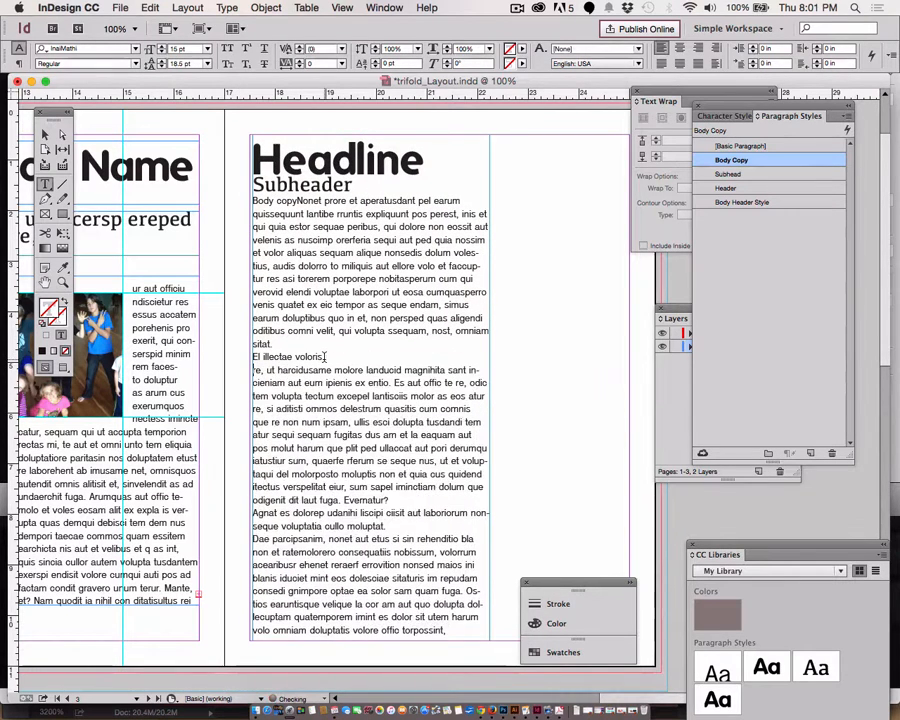
triple_click(329, 357)
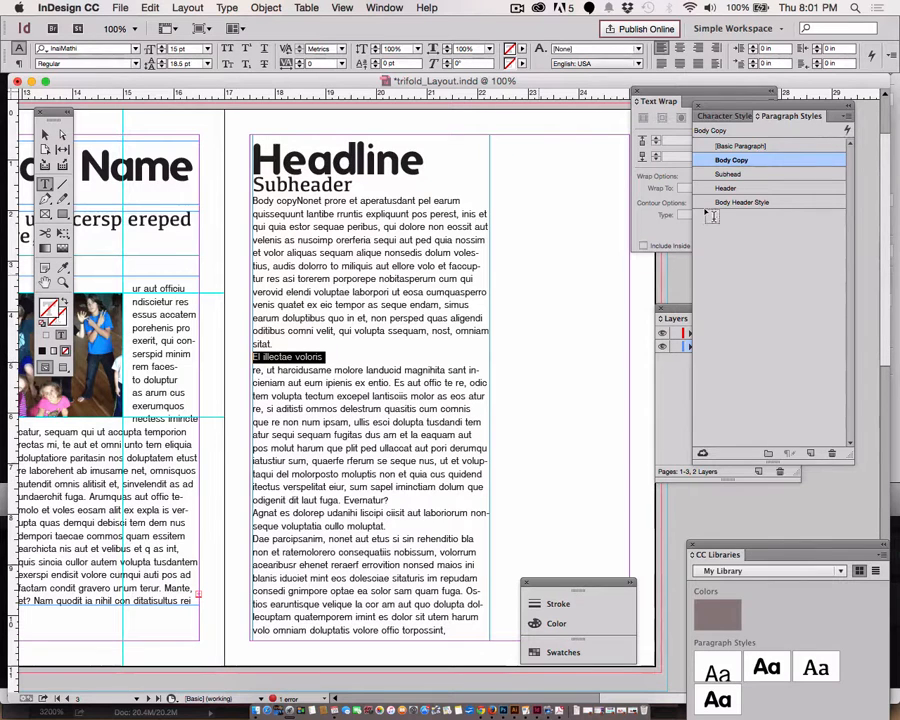
click(728, 174)
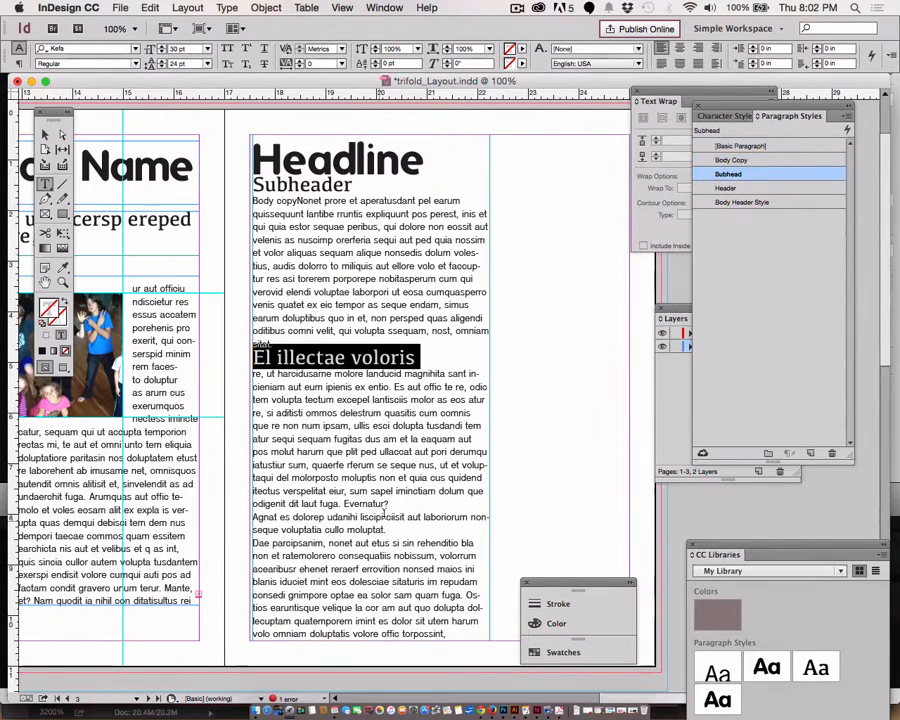
Insert a paragraph break after "odigenit dit laut", try the Subhead style on those words and undo the styling
click(320, 505)
key(Return)
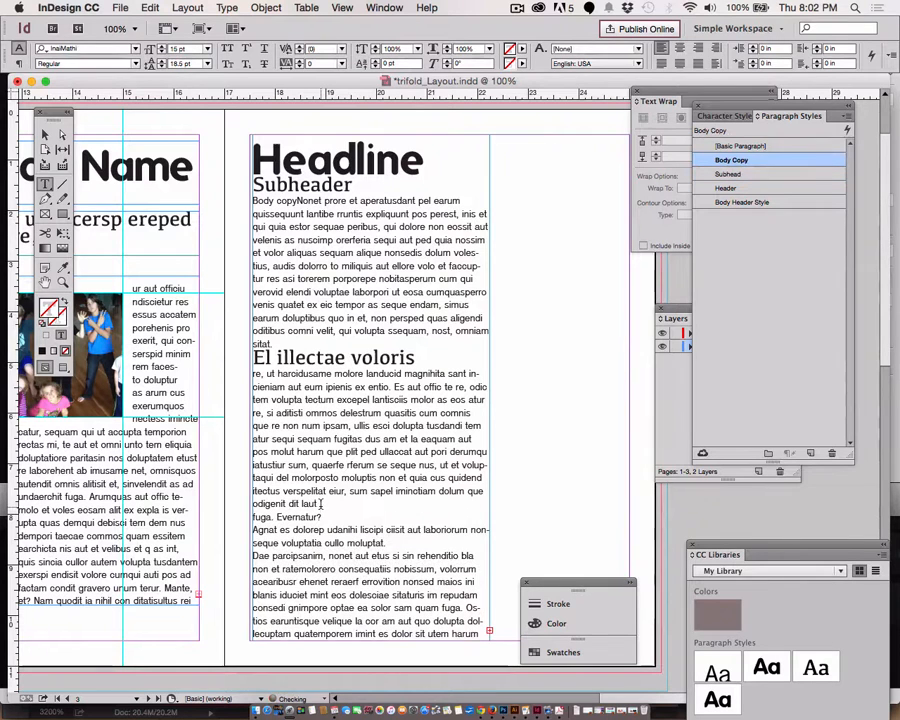
drag(320, 505, 225, 498)
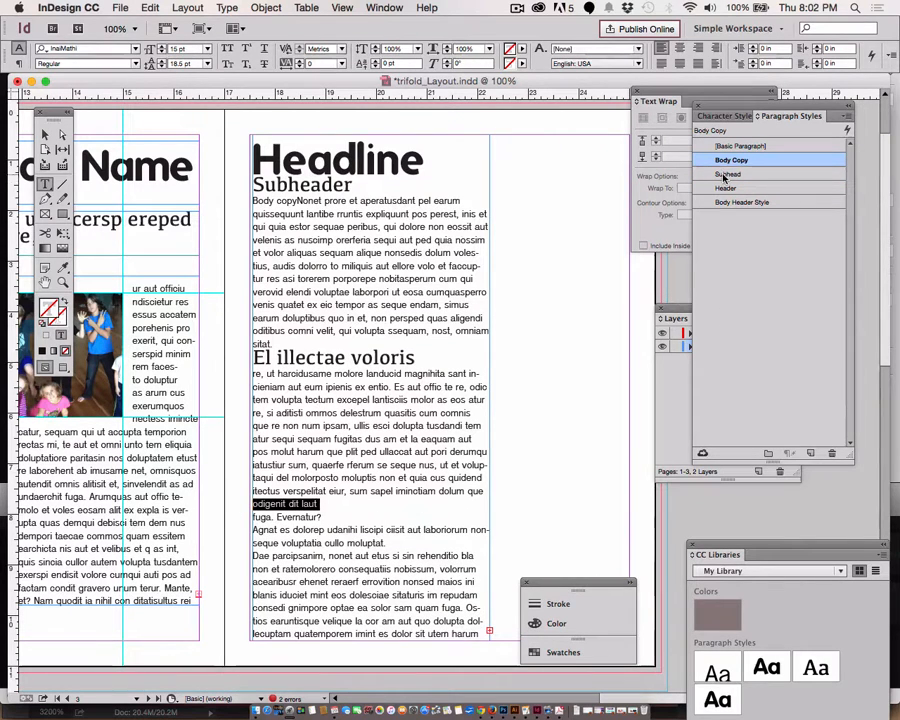
click(725, 177)
key(super+z)
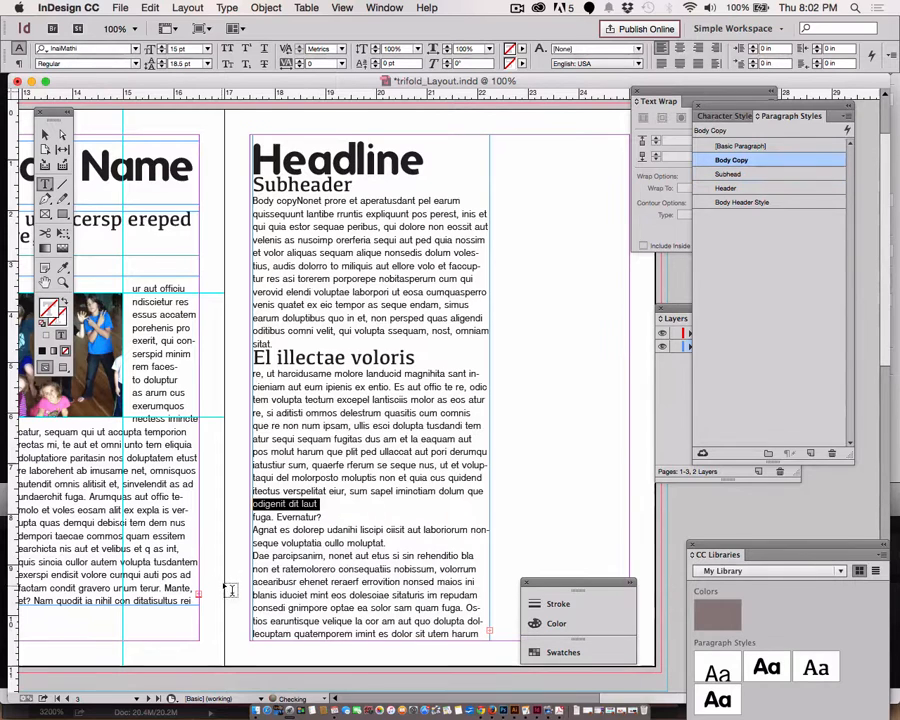
Try again to apply the Subhead style to the selected words "odigenit dit laut" and undo it
click(252, 517)
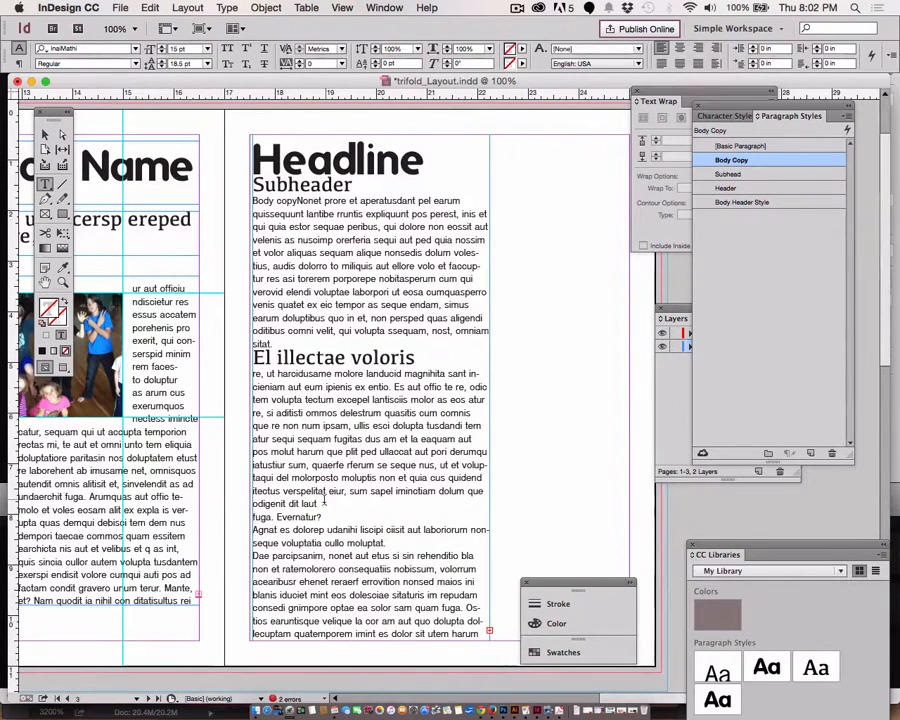
mouse_move(252, 517)
mouse_down()
mouse_move(320, 504)
mouse_move(243, 497)
mouse_up()
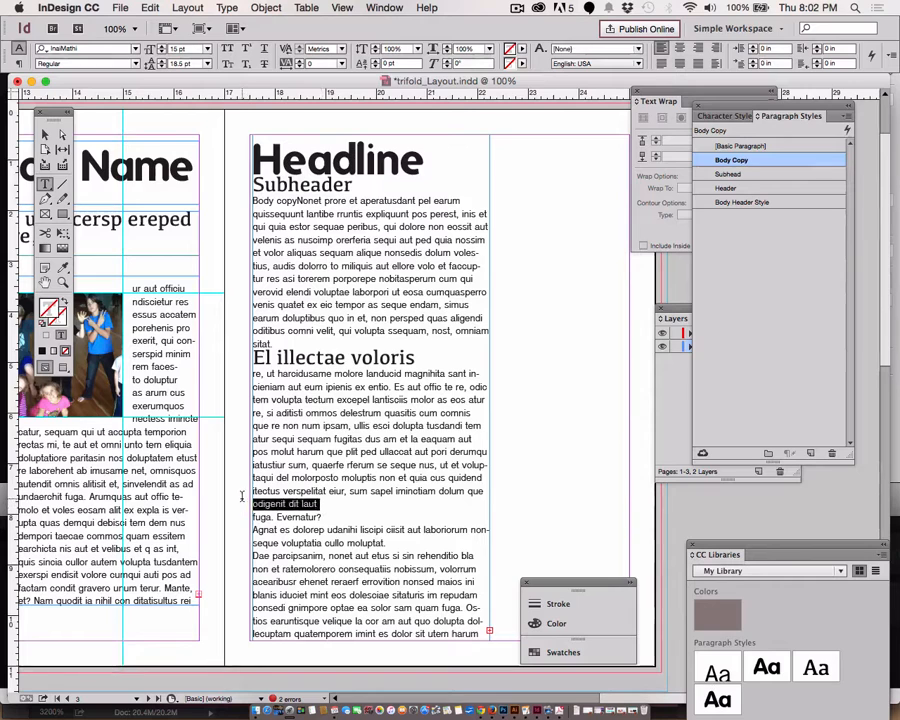
click(731, 175)
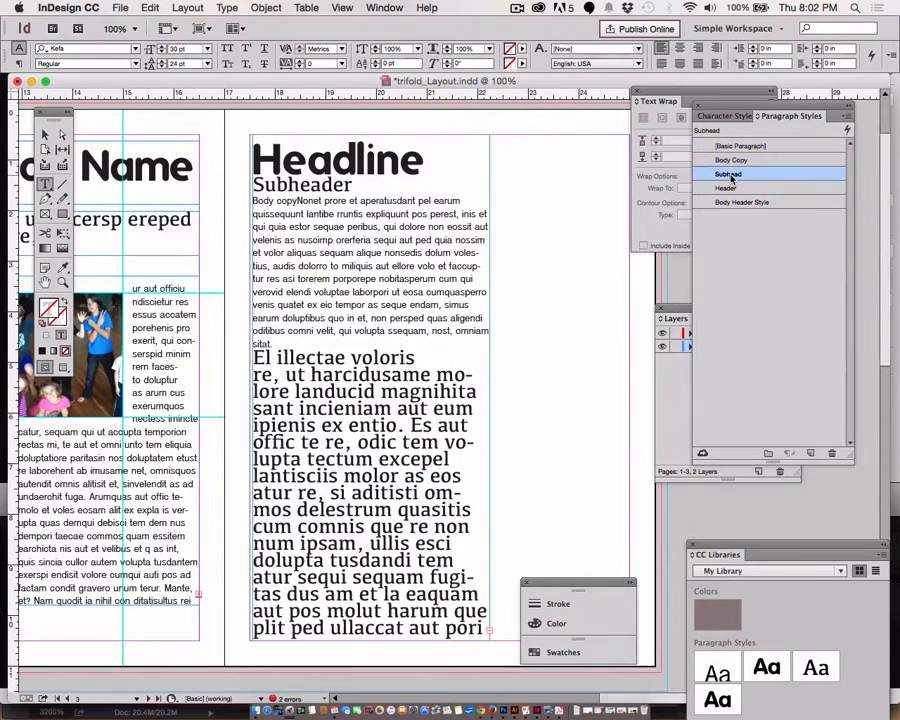
key(super+z)
Separate "odigenit dit laut" from the text before it as its own paragraph and apply the Subhead style
click(256, 517)
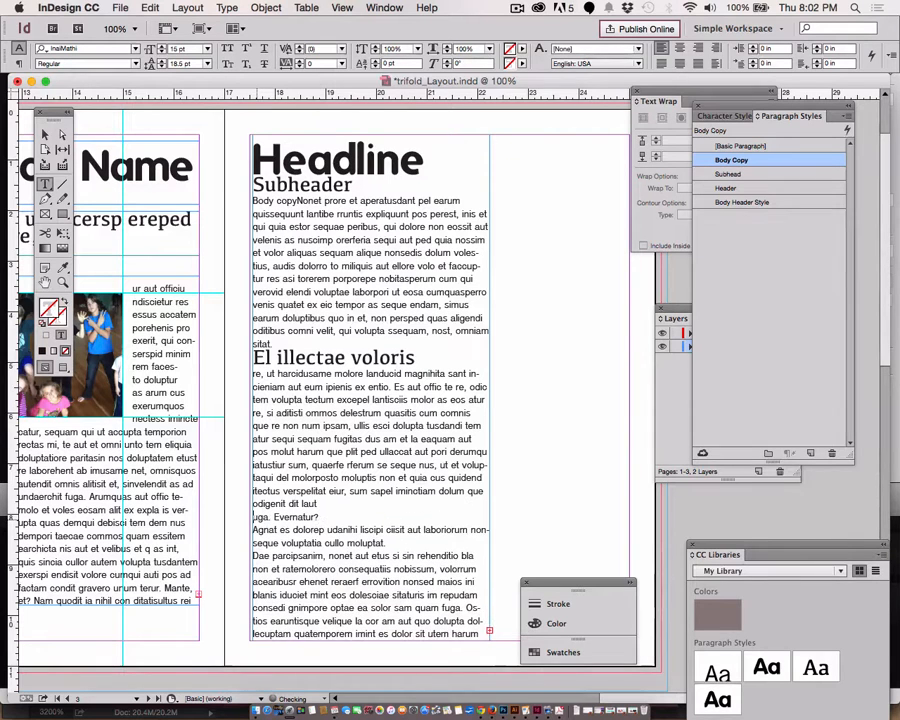
key(Delete)
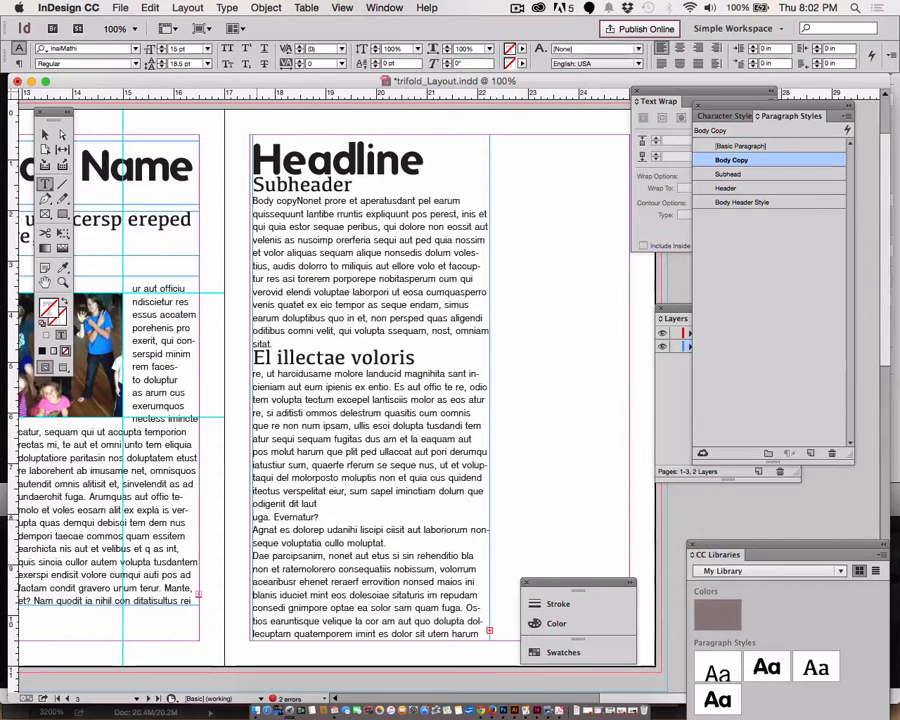
click(286, 503)
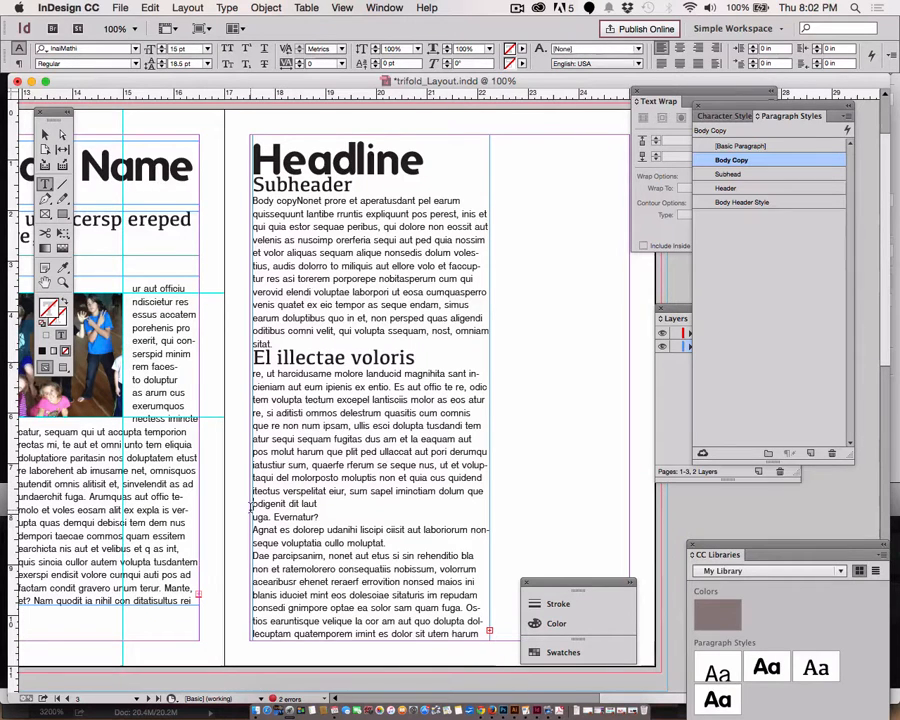
drag(322, 503, 231, 504)
click(752, 174)
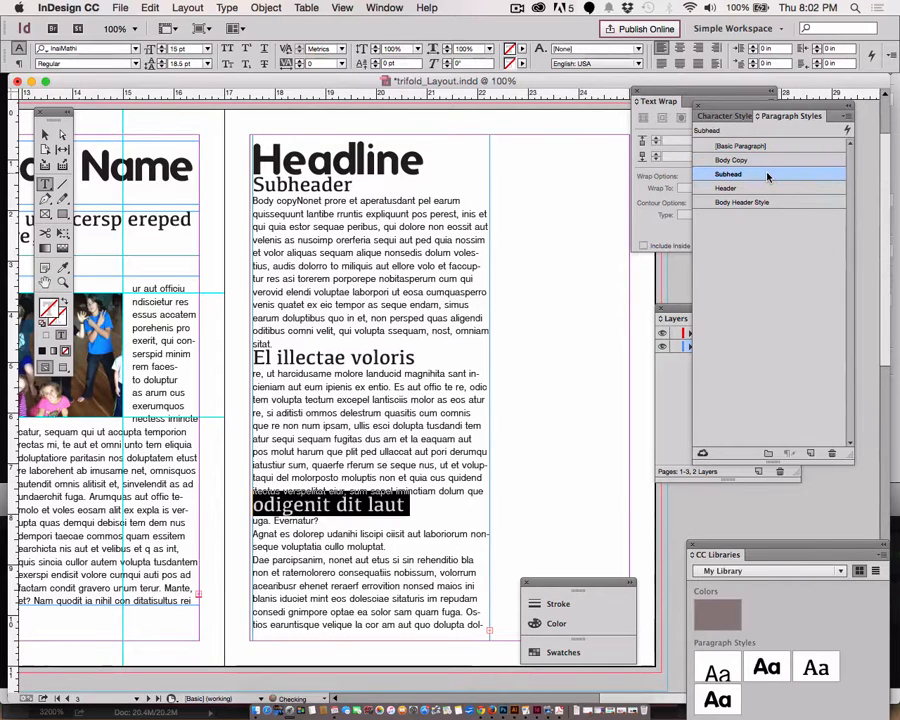
Shorten the body copy by deleting about one line of text in the first body paragraph and one in the last
click(44, 134)
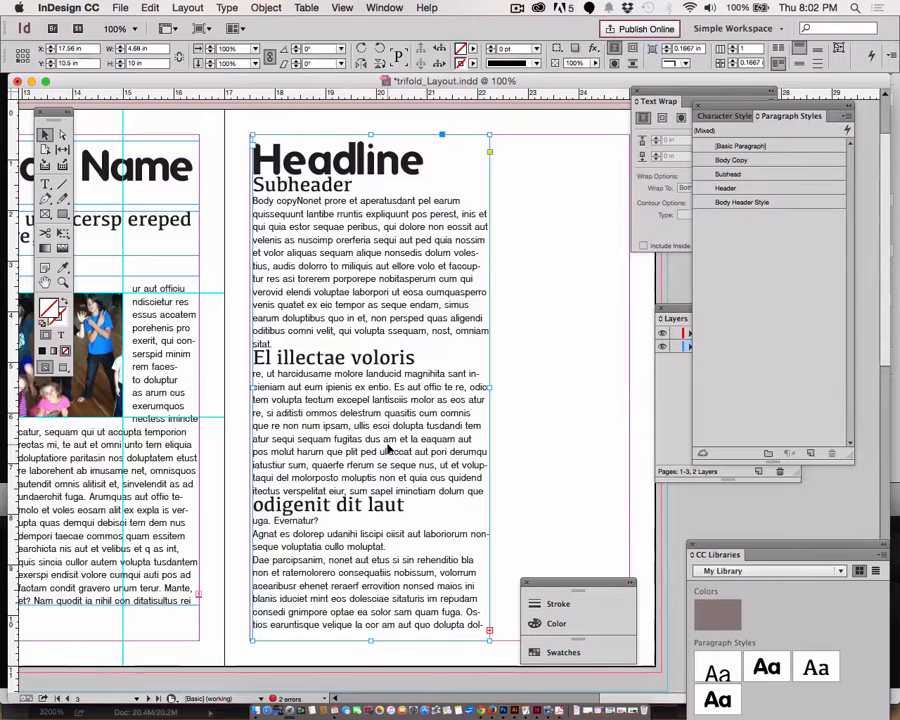
click(44, 187)
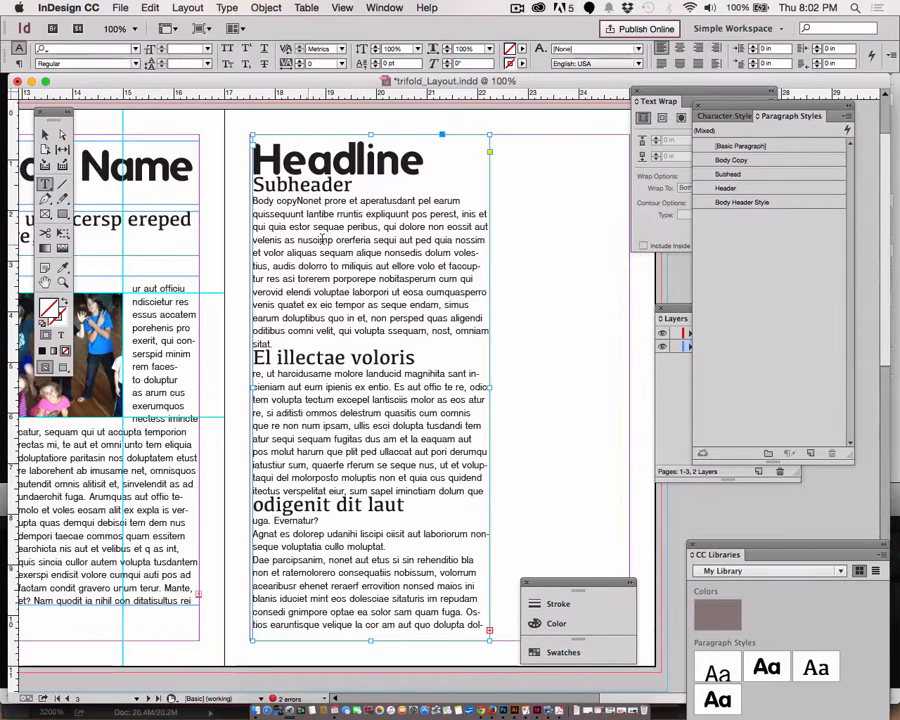
drag(318, 240, 330, 253)
key(BackSpace)
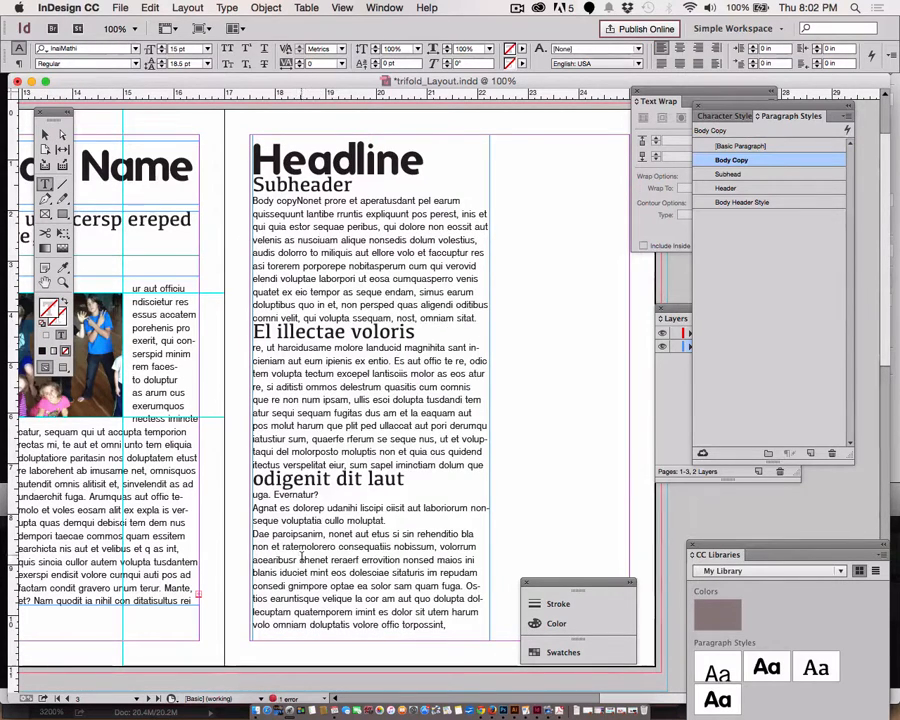
drag(300, 560, 331, 573)
key(BackSpace)
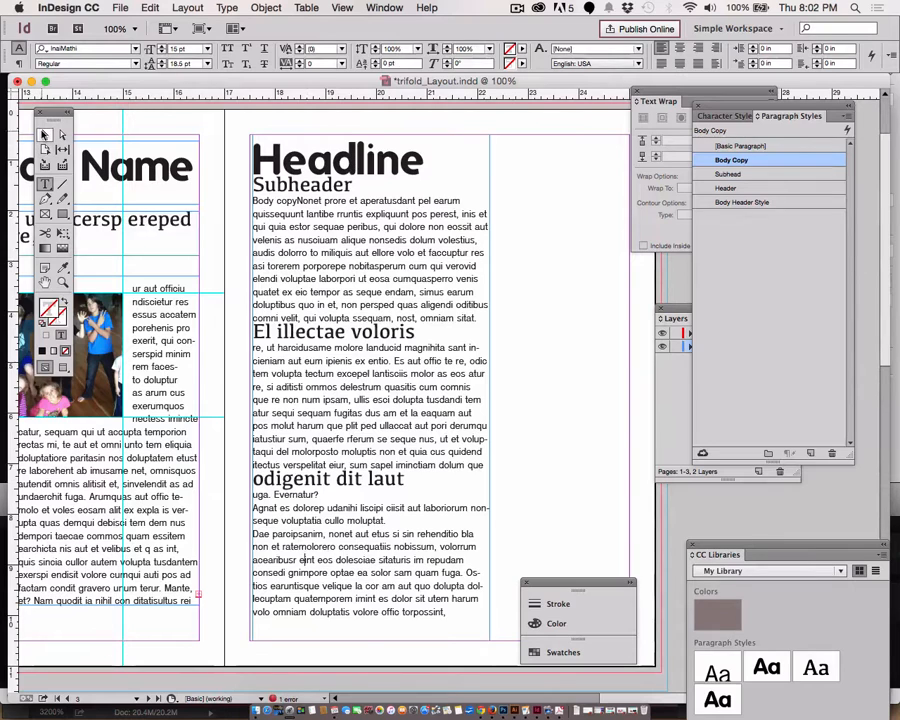
Leave text editing and turn on the display of hidden characters in the layout
key(Escape)
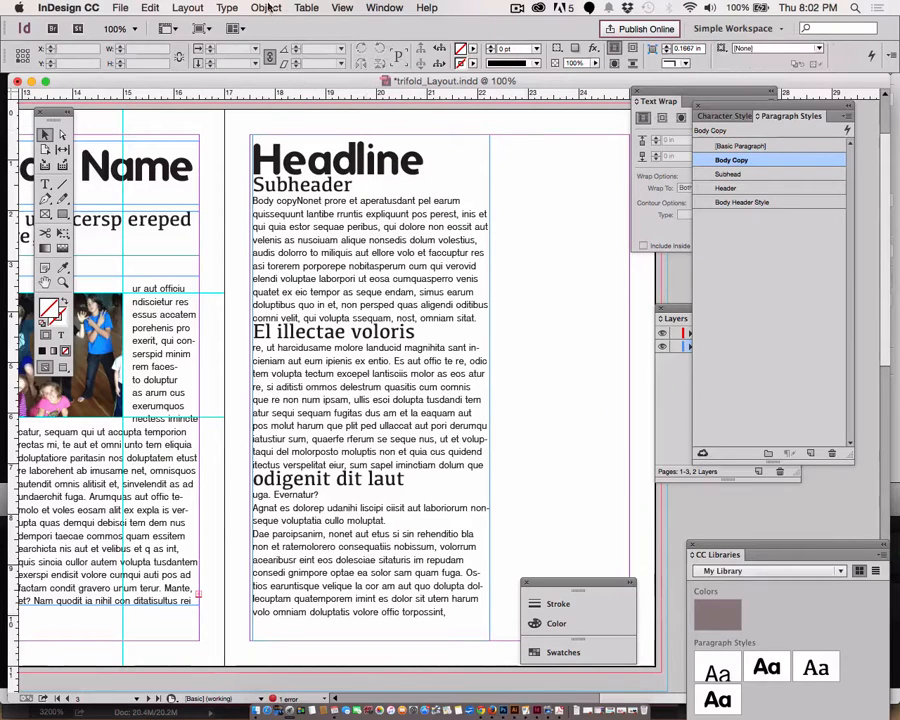
click(342, 7)
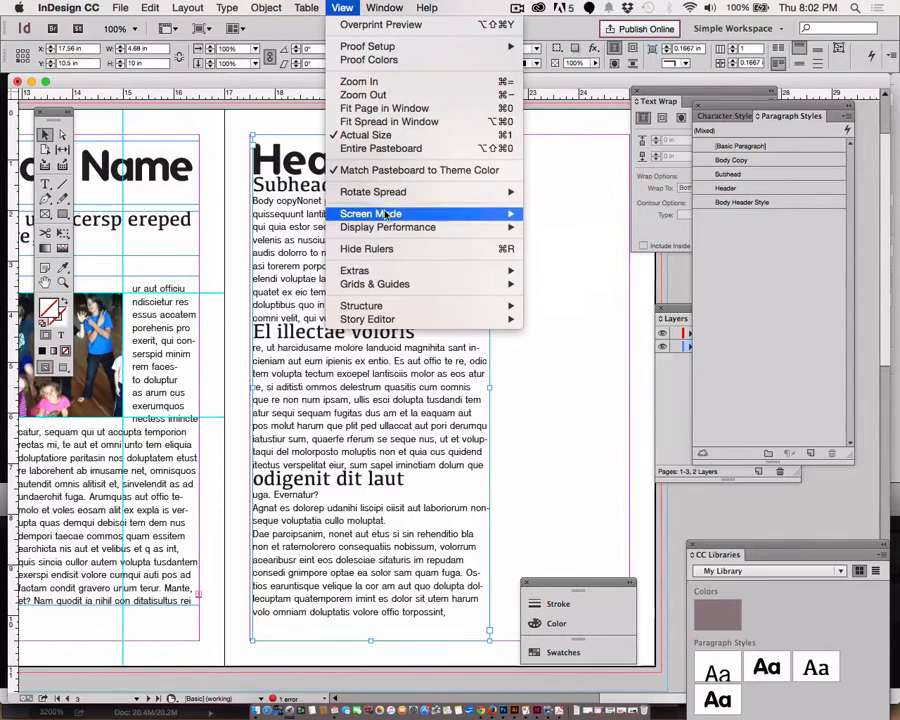
mouse_move(229, 7)
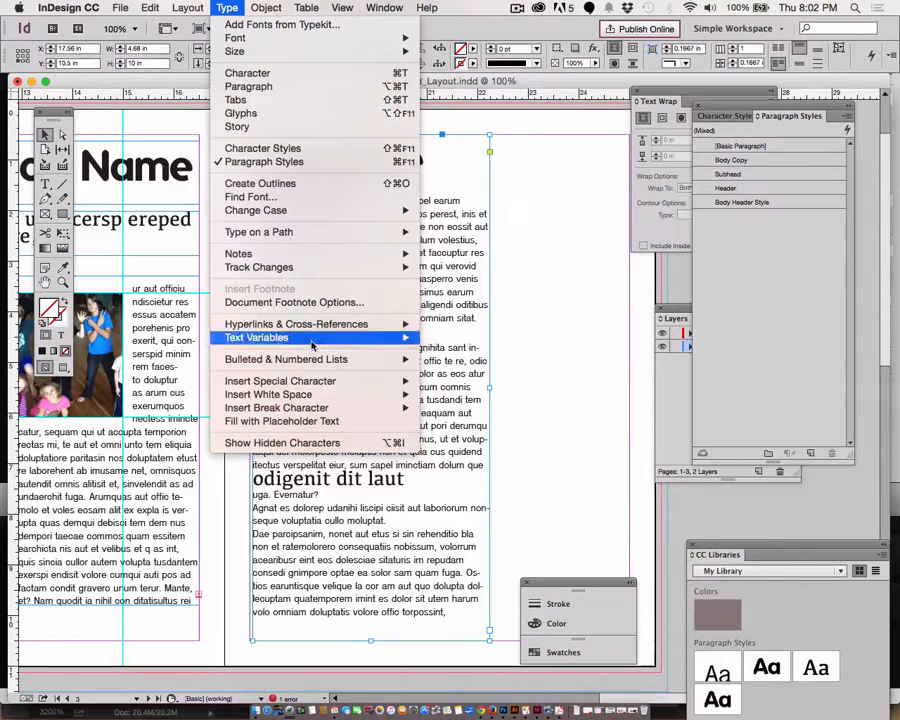
click(306, 442)
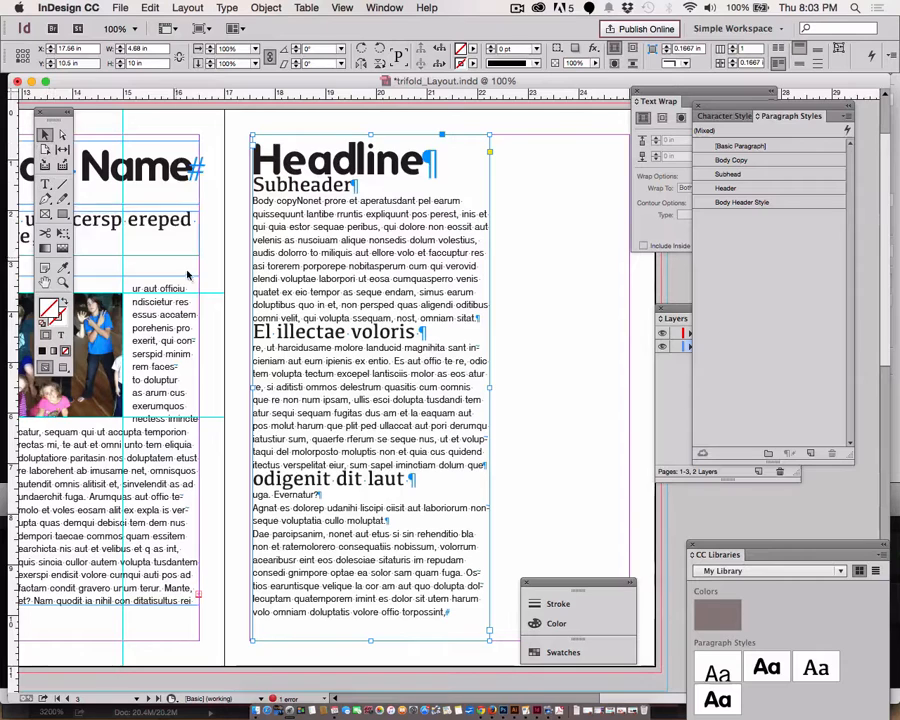
Try adding extra spaces inside "dolorro" in the first body paragraph and extending the text frame's height to 10.36 in, and undo both
key(t)
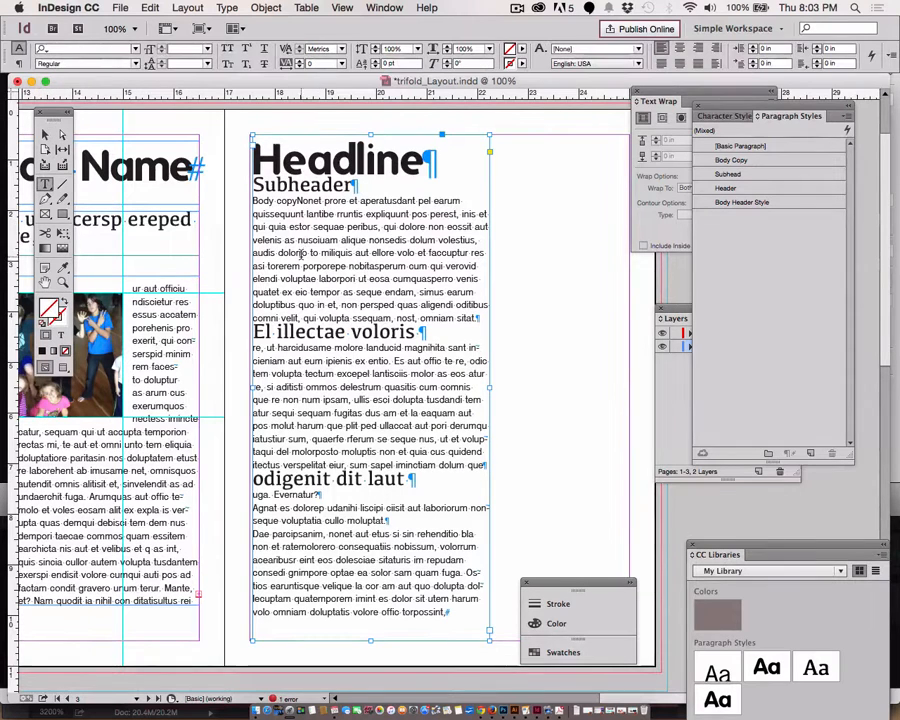
click(301, 254)
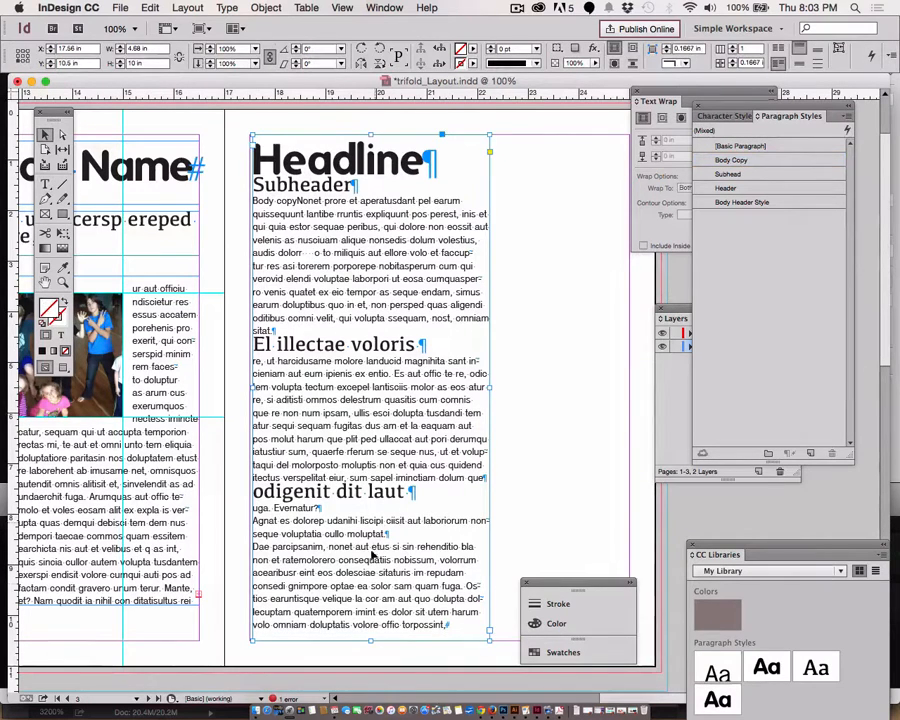
drag(371, 640, 372, 659)
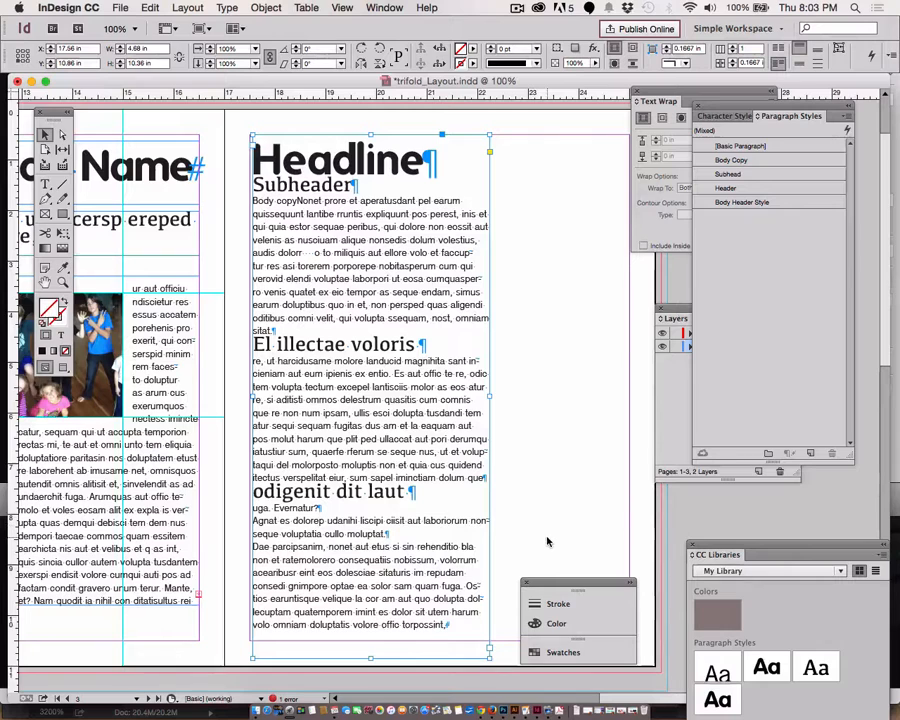
key(super+z)
key(super+z)
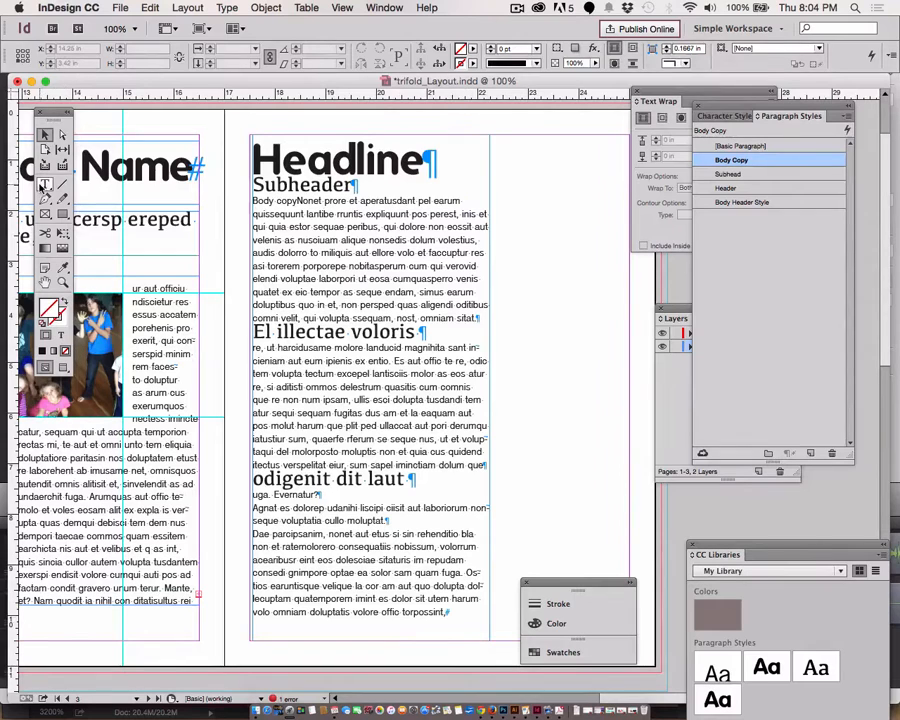
Delete the passage from "torerem porporepe" through "laborpo" in the first body paragraph below the Subheader
key(t)
drag(267, 265, 357, 279)
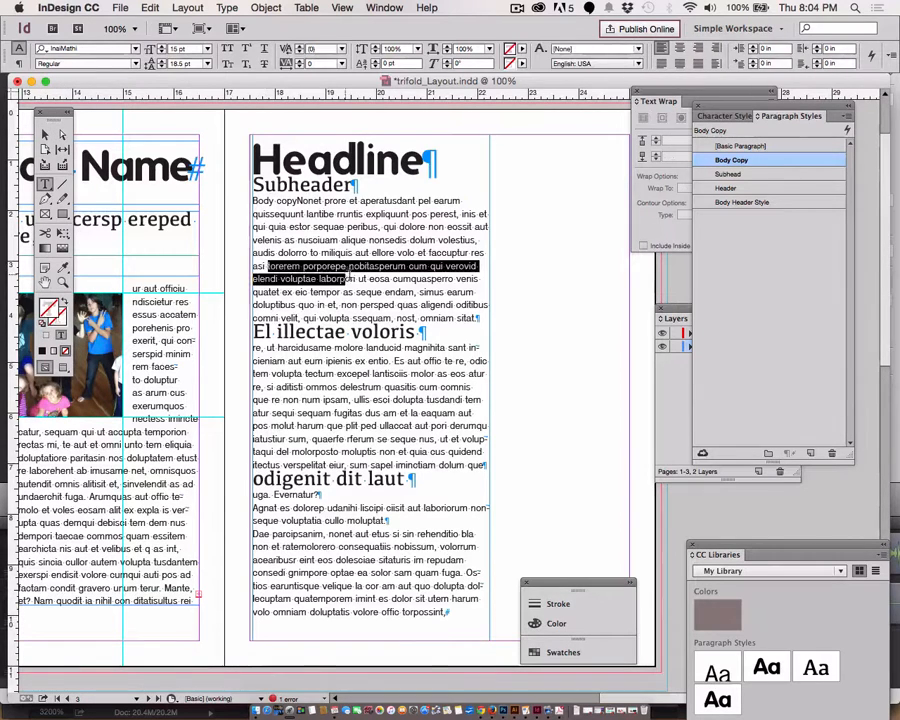
key(BackSpace)
Break the first body paragraph after "miliquis" and start the new paragraph with a capitalised "Aut" without a leading space
key(Return)
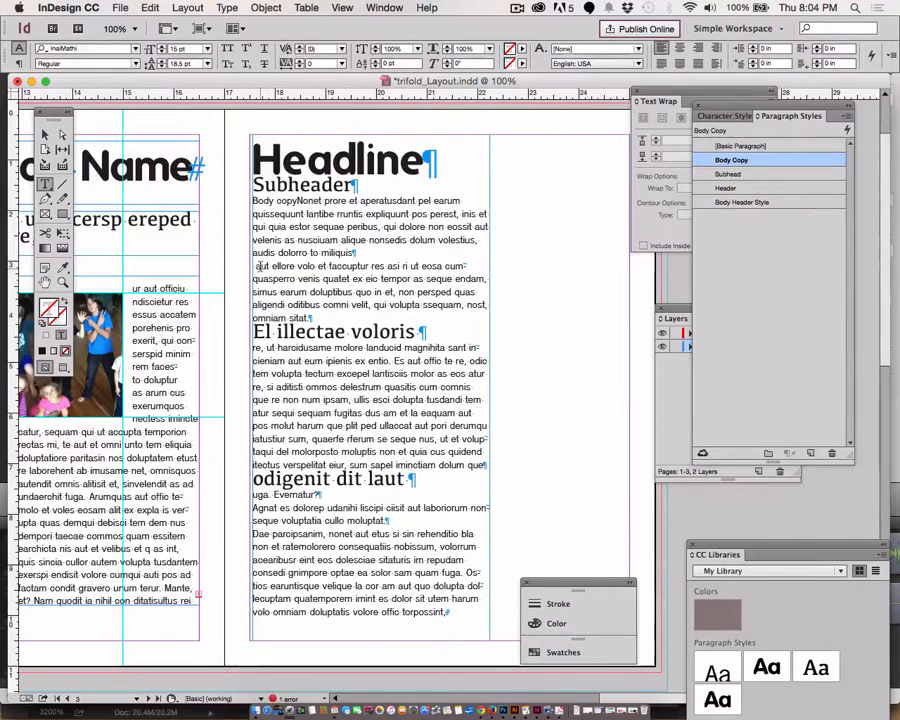
click(357, 267)
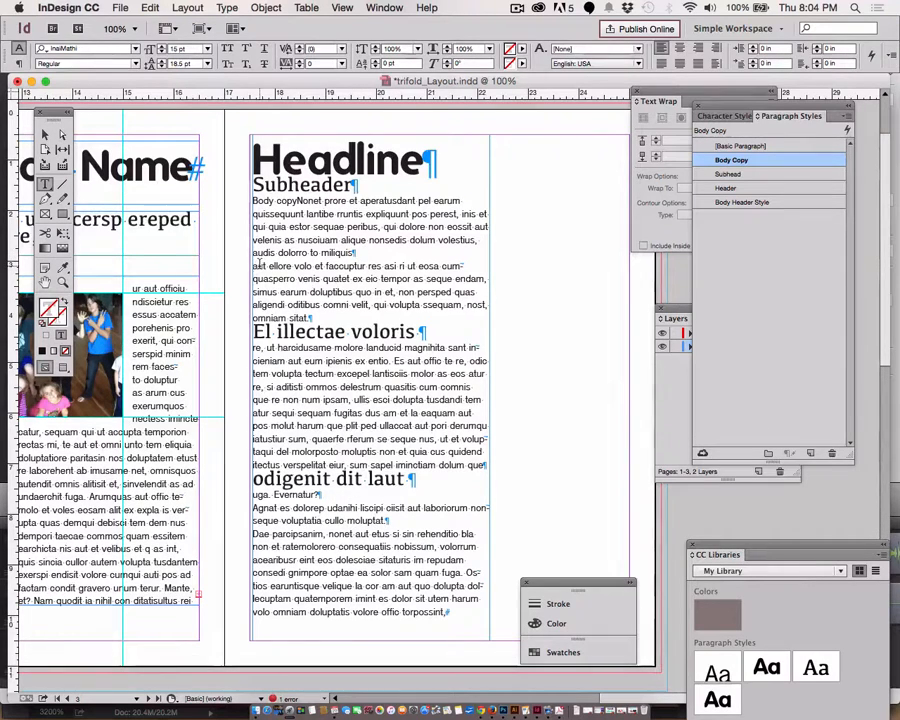
drag(260, 266, 253, 266)
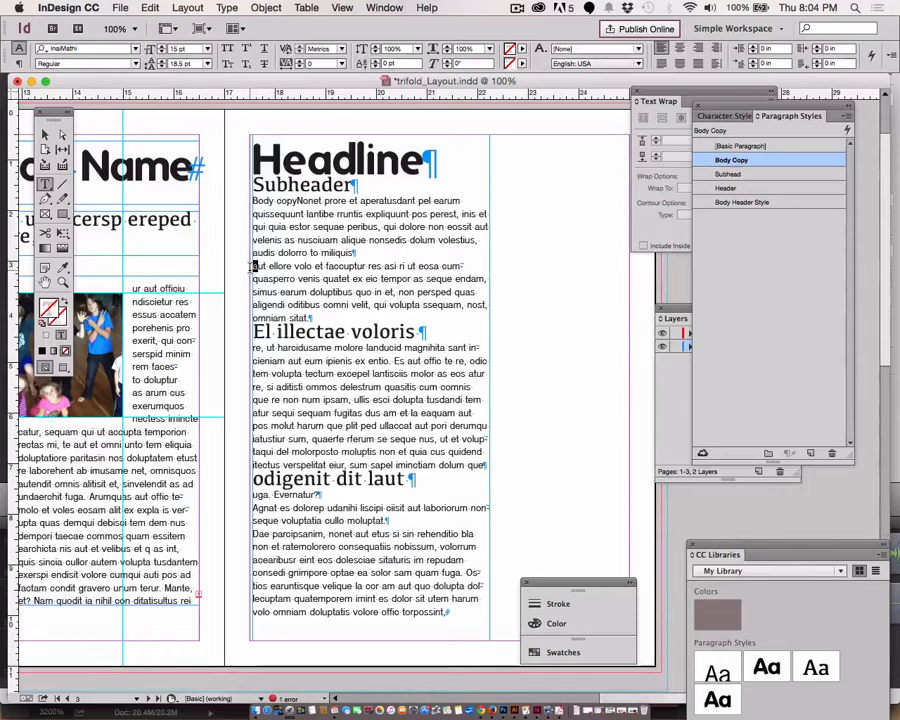
text(A)
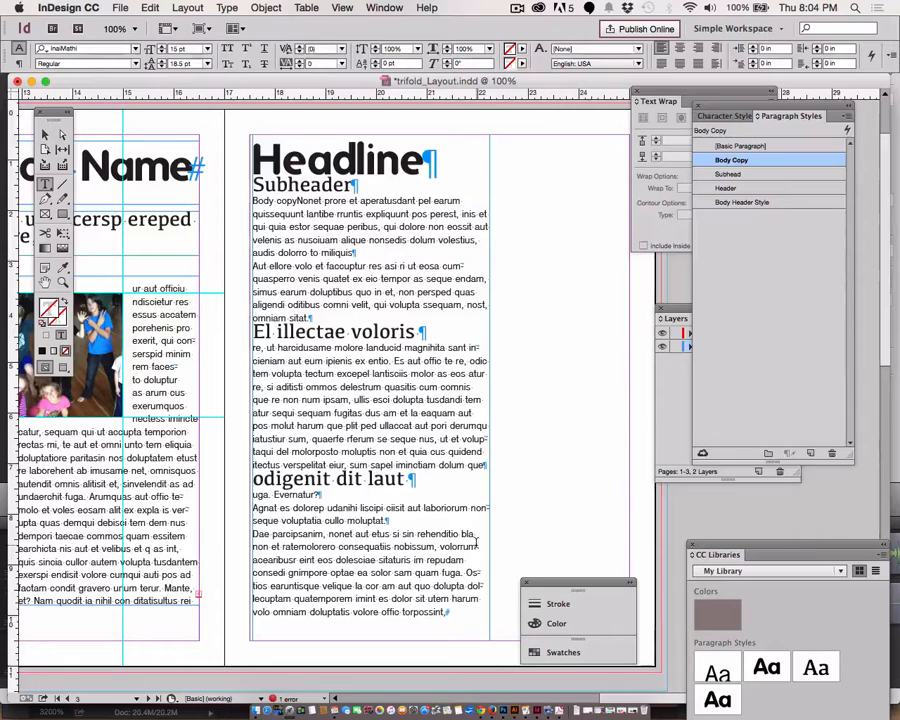
Break the last body paragraph after "volorrum" and start the new paragraph with a capital "A" without a leading space
key(Return)
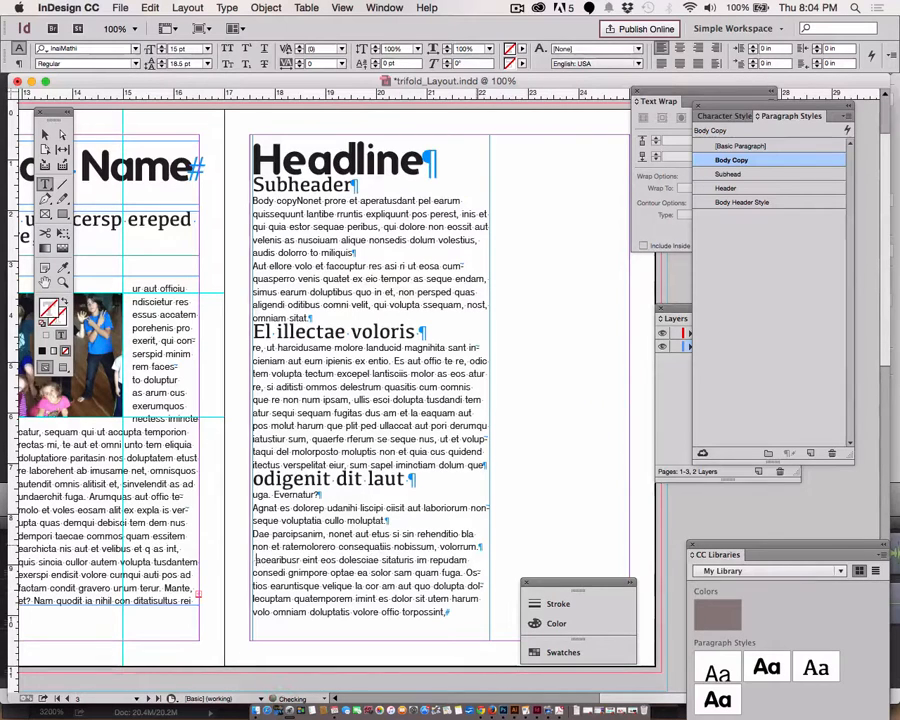
key(Right)
key(Right)
key(BackSpace)
text(A)
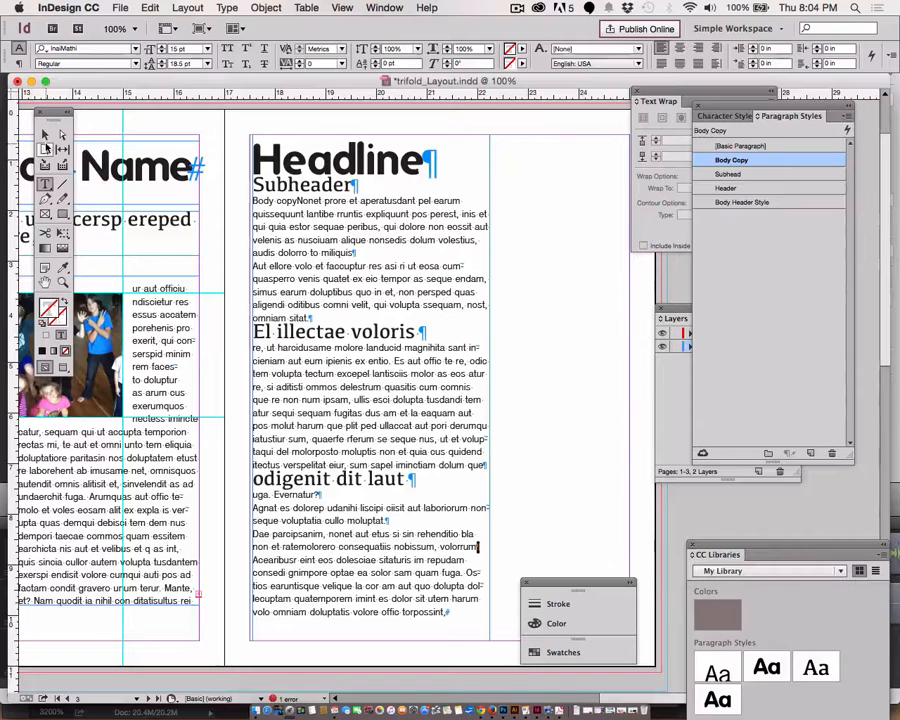
With nothing selected, edit the Body Copy paragraph style's indents and spacing, setting Space After to 0.0625 in with the text column in view
click(45, 148)
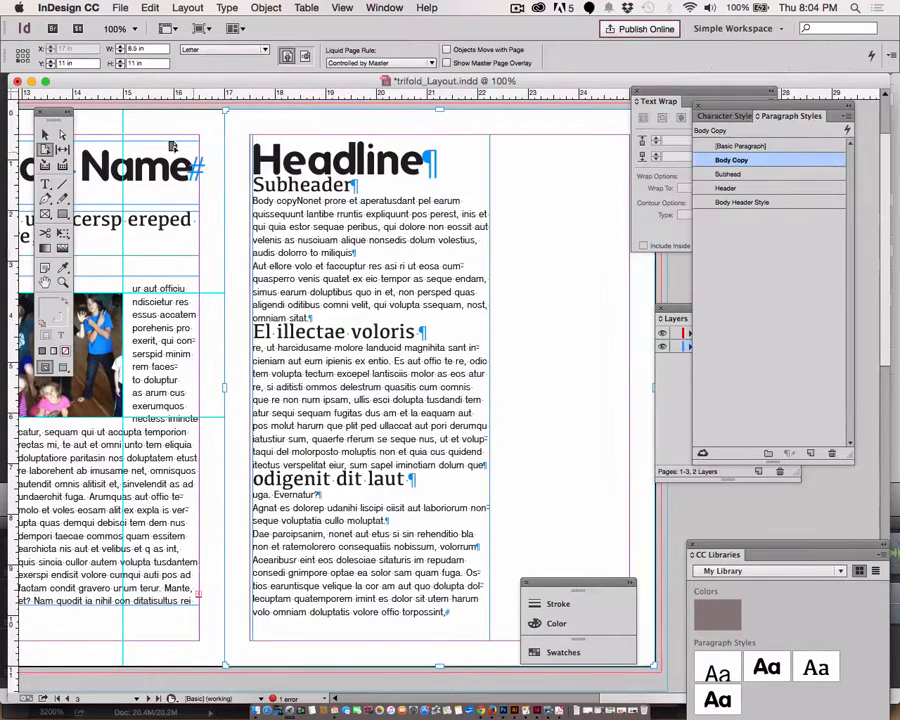
click(44, 134)
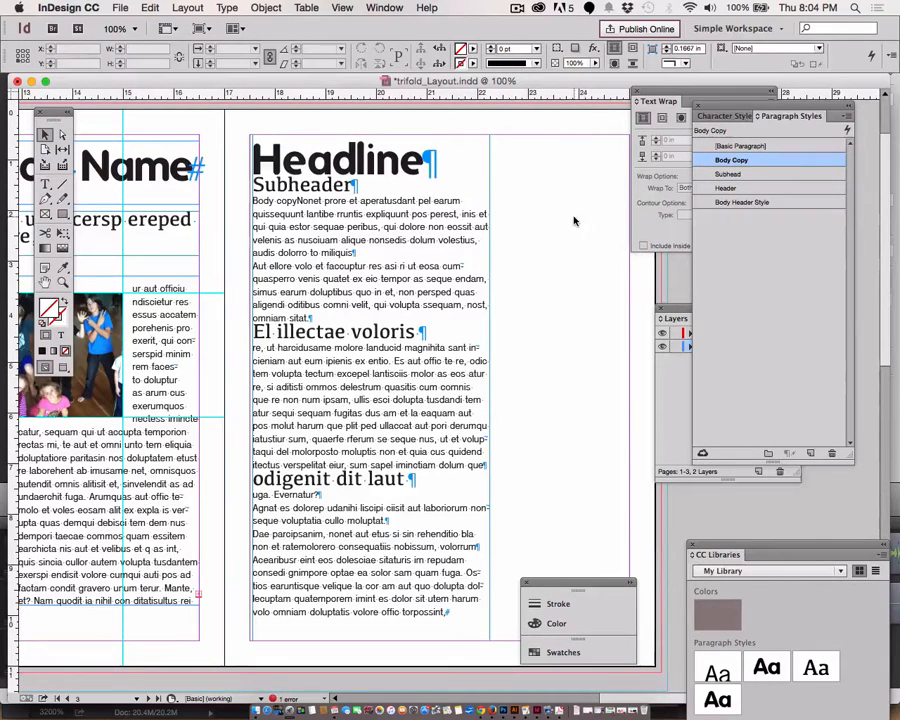
click(771, 314)
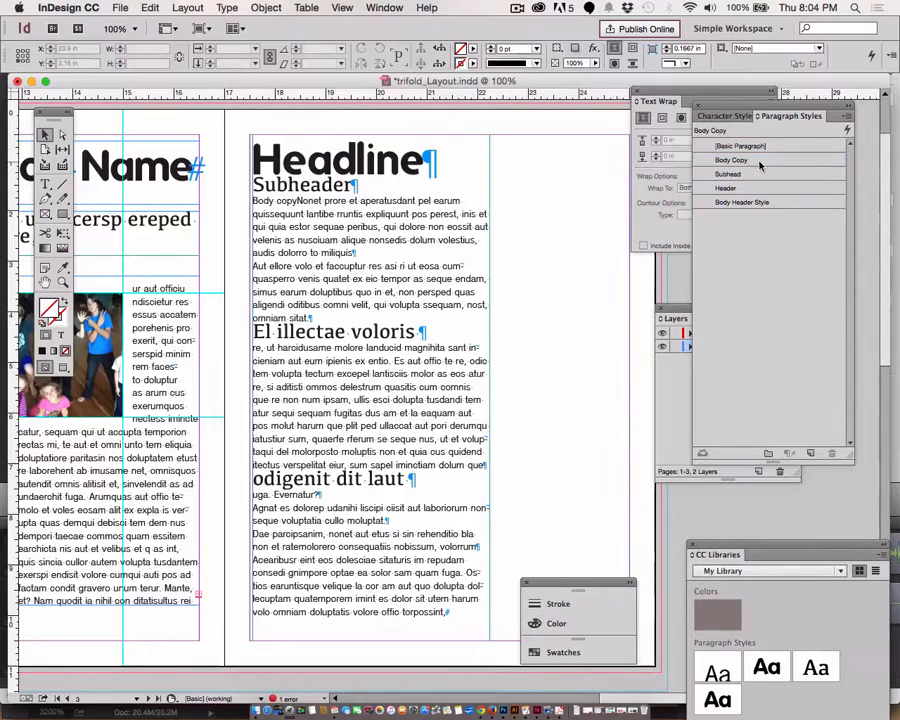
double_click(768, 170)
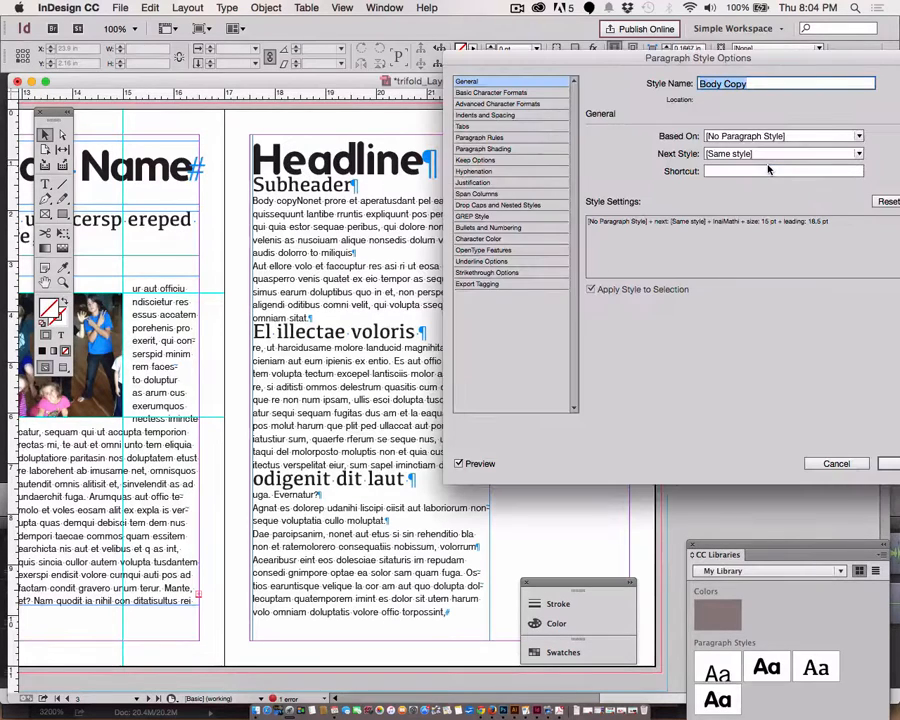
drag(609, 55, 386, 90)
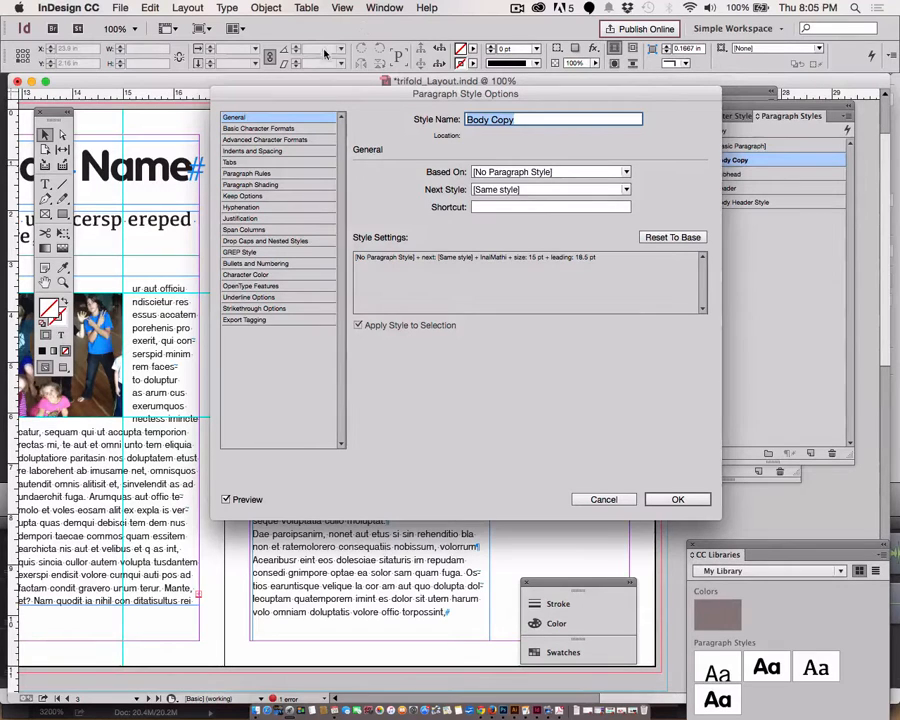
click(270, 151)
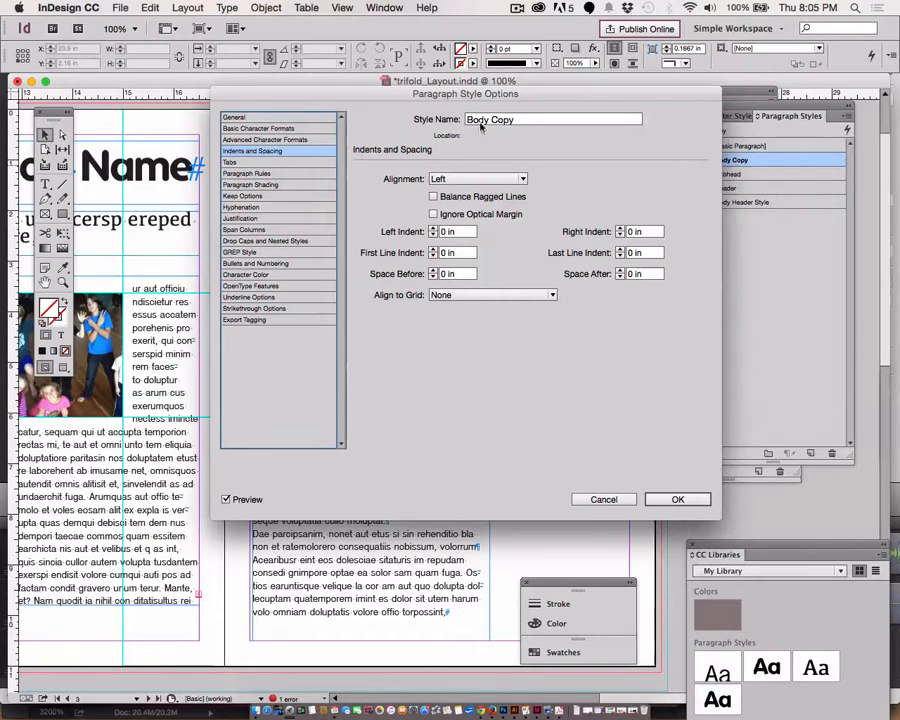
click(620, 270)
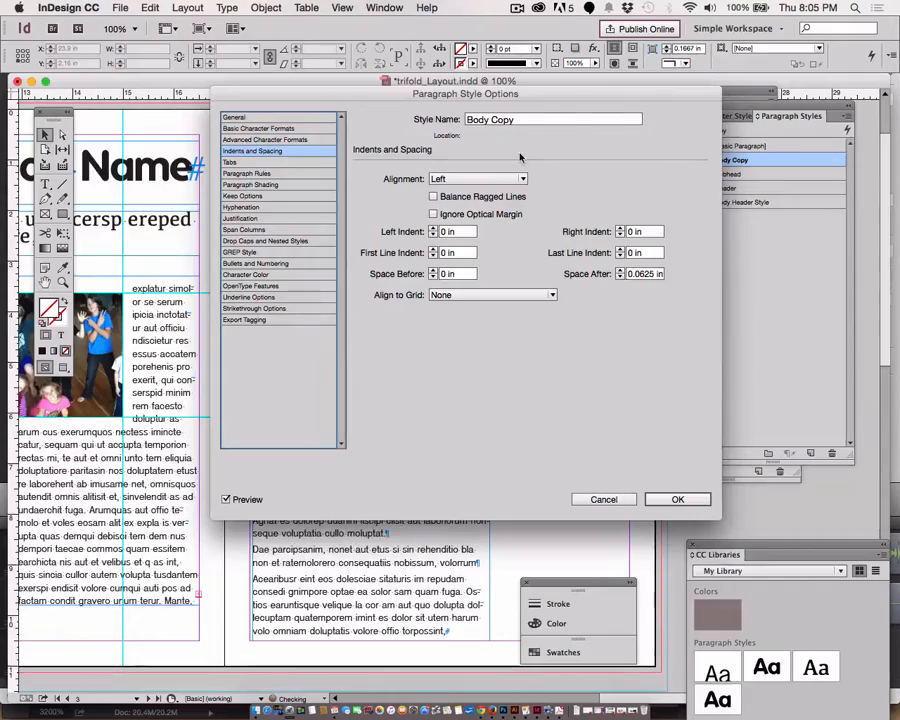
drag(376, 98, 584, 119)
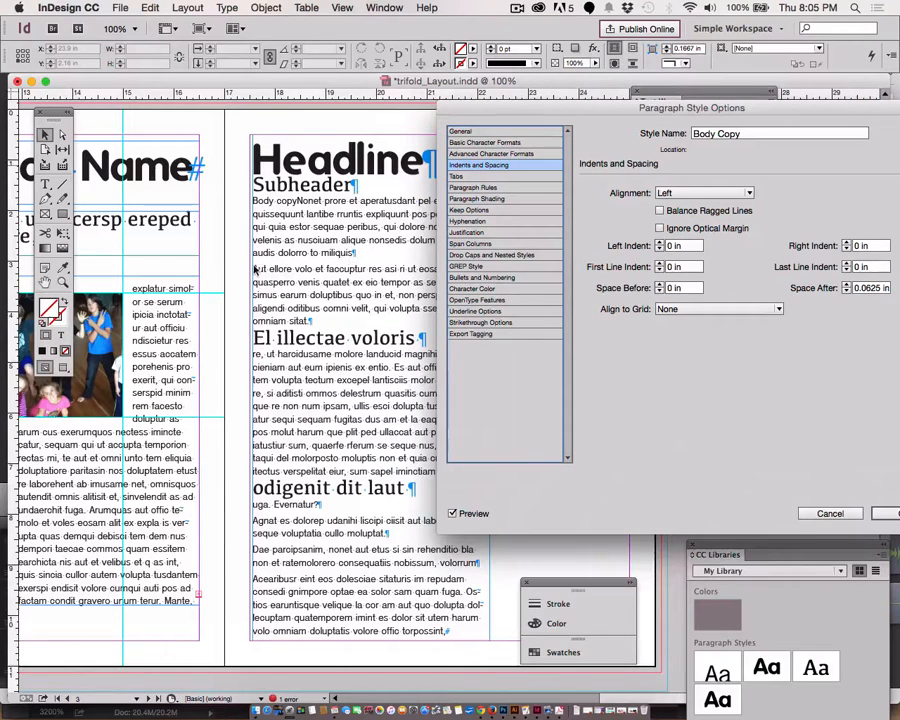
Try Space After values of 0.125 in and 0.1875 in for the Body Copy style and return to 0.0625 in
click(846, 285)
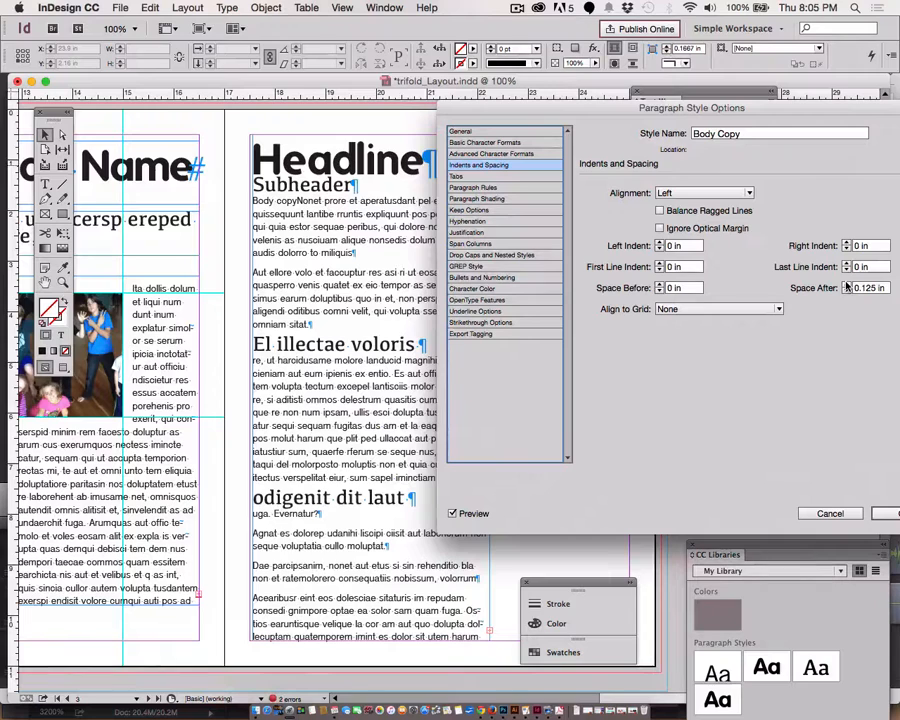
click(846, 285)
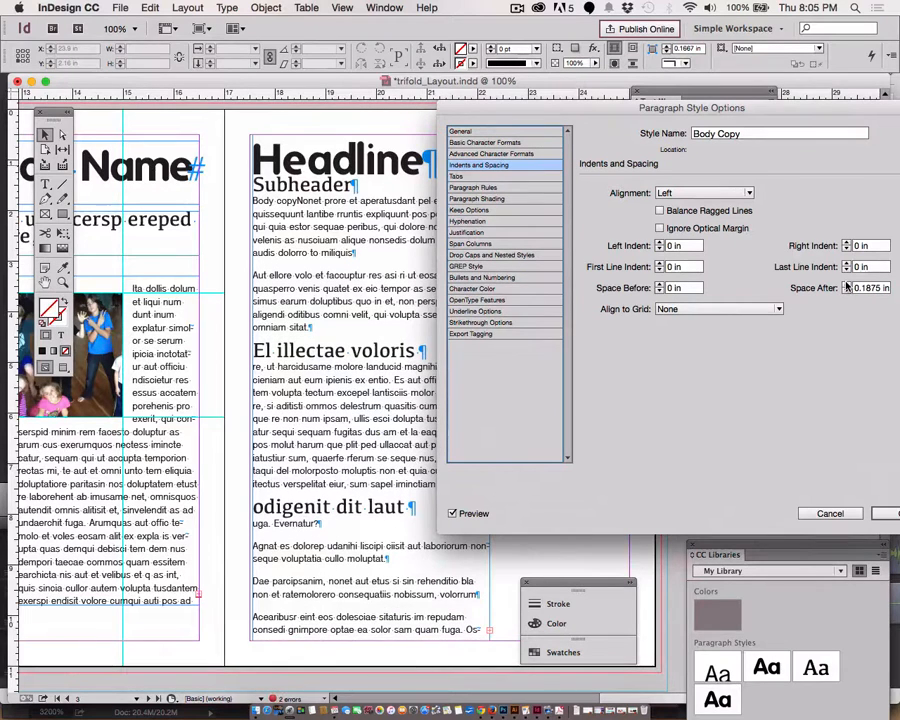
click(846, 291)
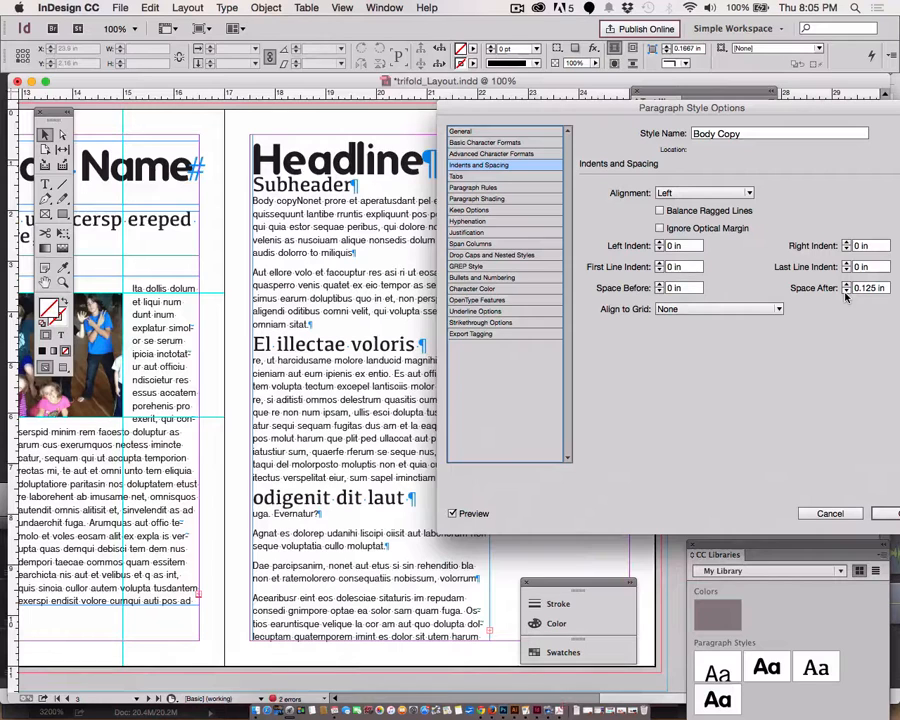
click(846, 291)
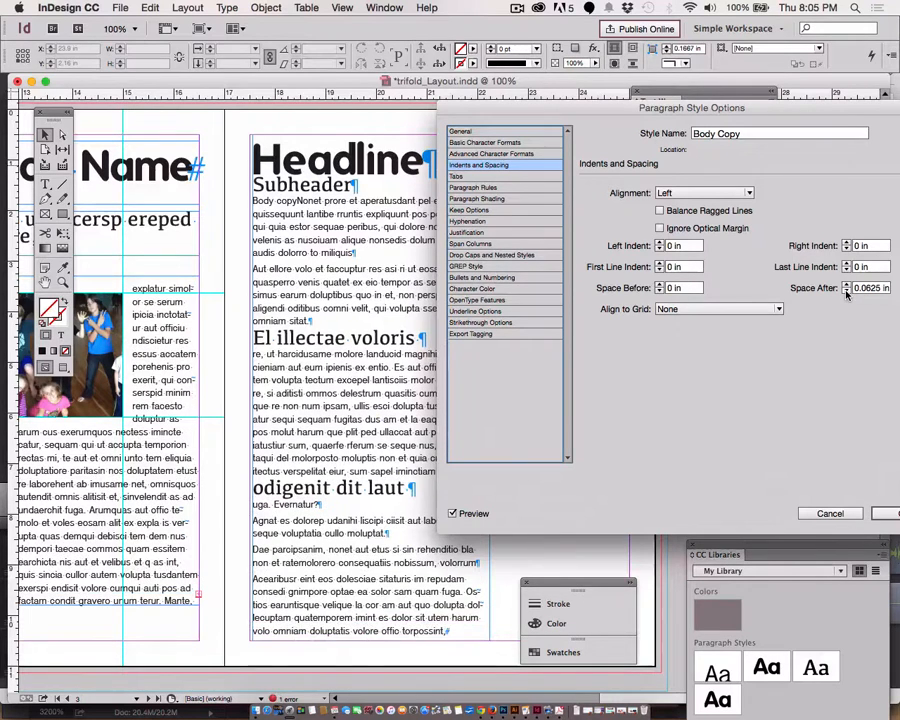
click(846, 284)
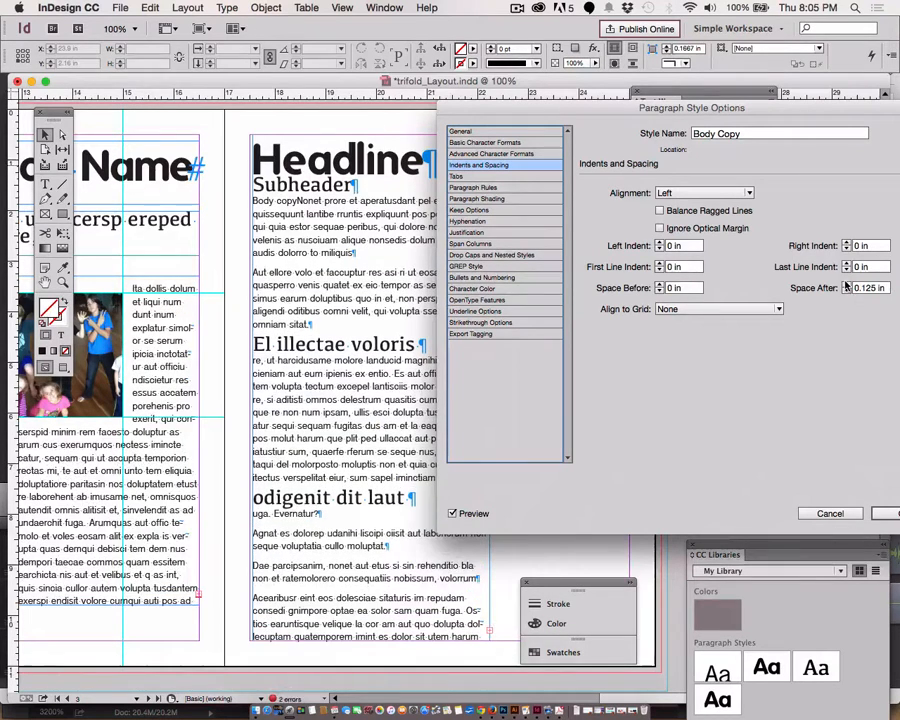
click(846, 291)
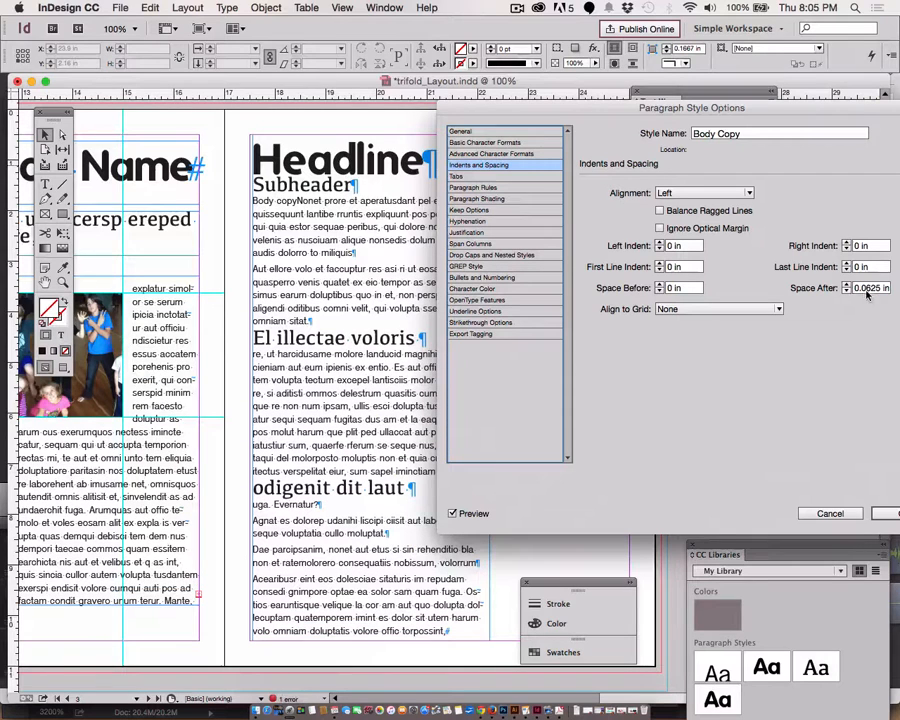
Try a Space After of 0.09 in for the Body Copy style and preview it in the column
drag(866, 290, 879, 290)
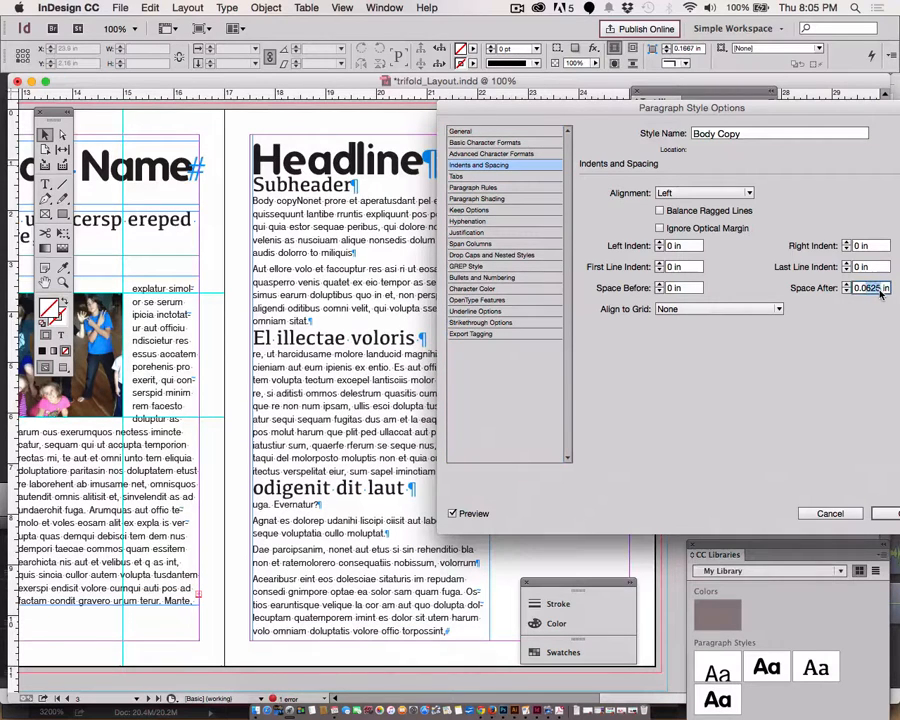
text(9)
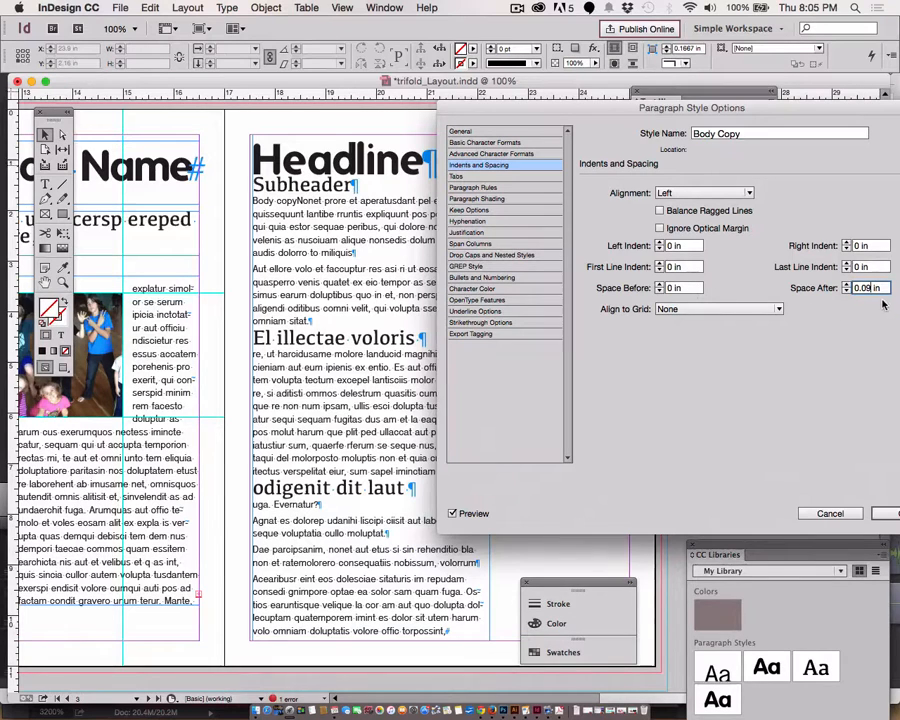
click(870, 267)
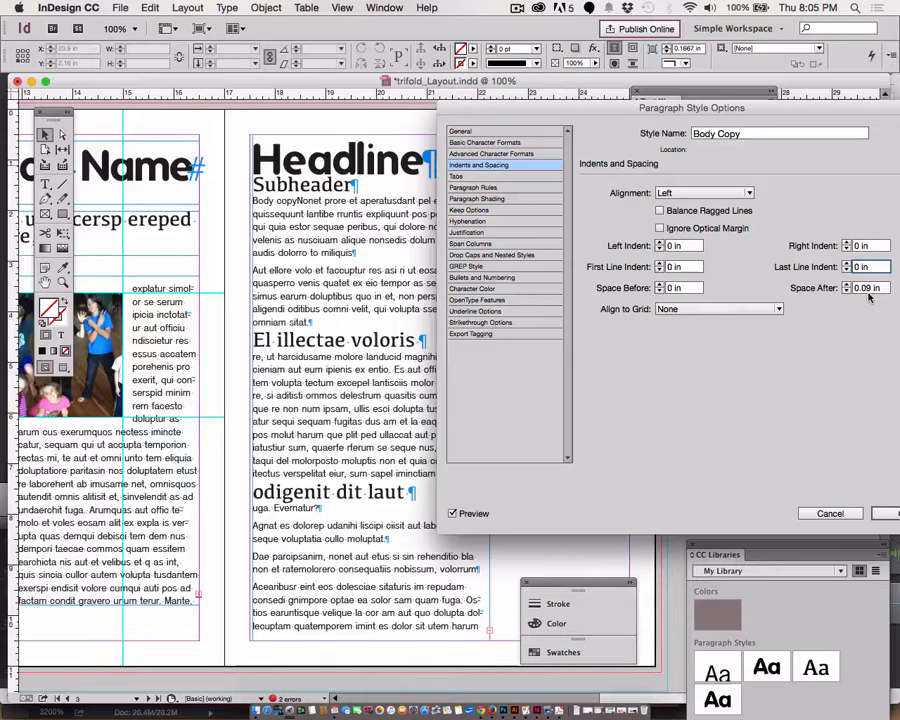
Set the Body Copy style's Space After to 0.08 in and its Space Before to 0.0625 in
double_click(866, 289)
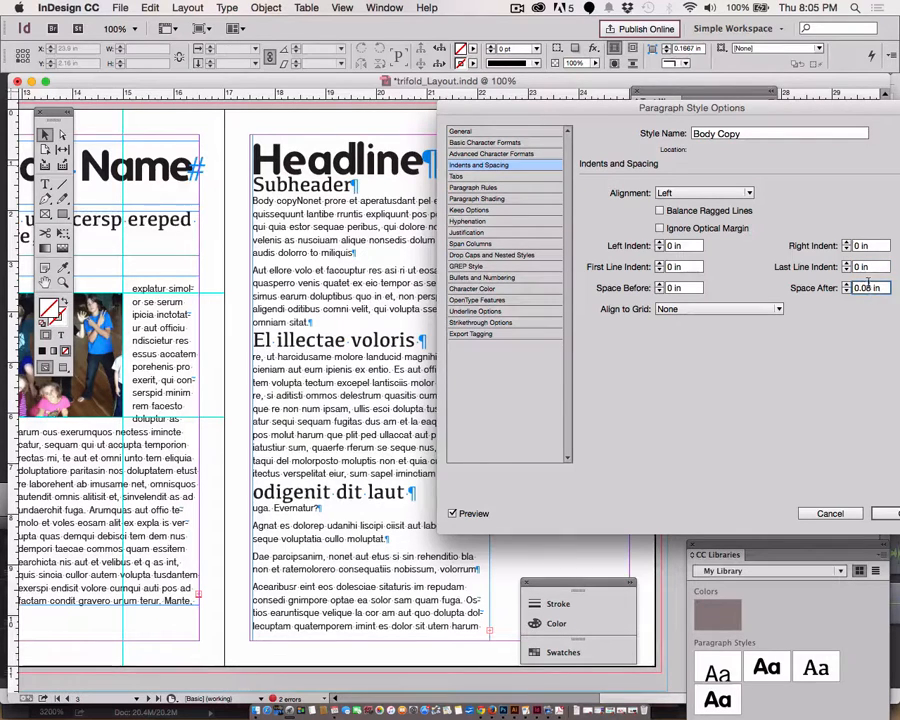
click(878, 267)
click(874, 290)
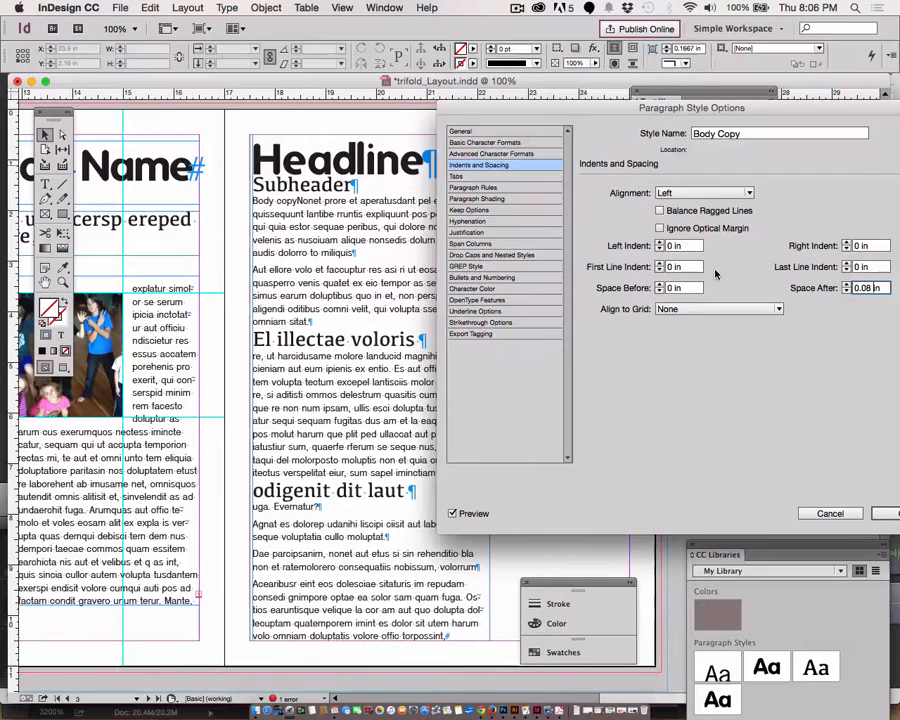
click(659, 285)
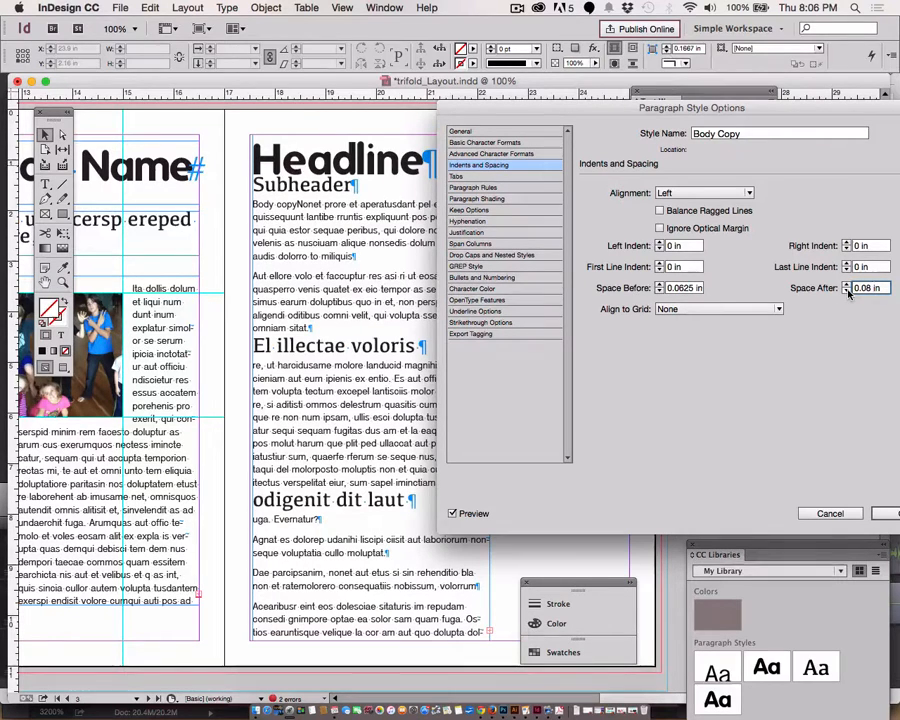
Reset the Body Copy style's Space Before to 0 in, preview the column and apply the style change
double_click(673, 290)
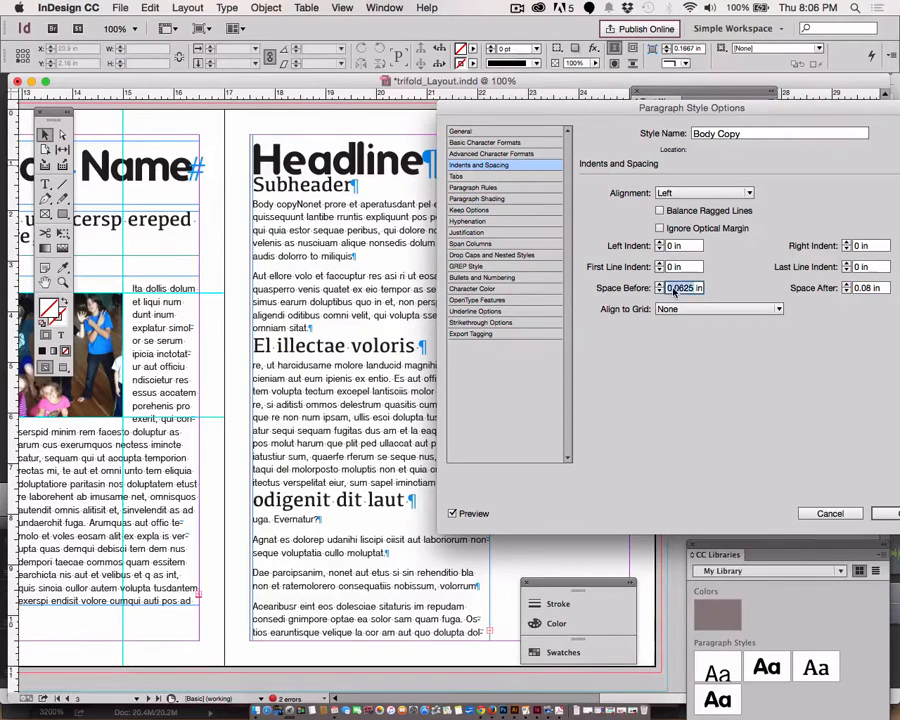
click(674, 288)
double_click(674, 288)
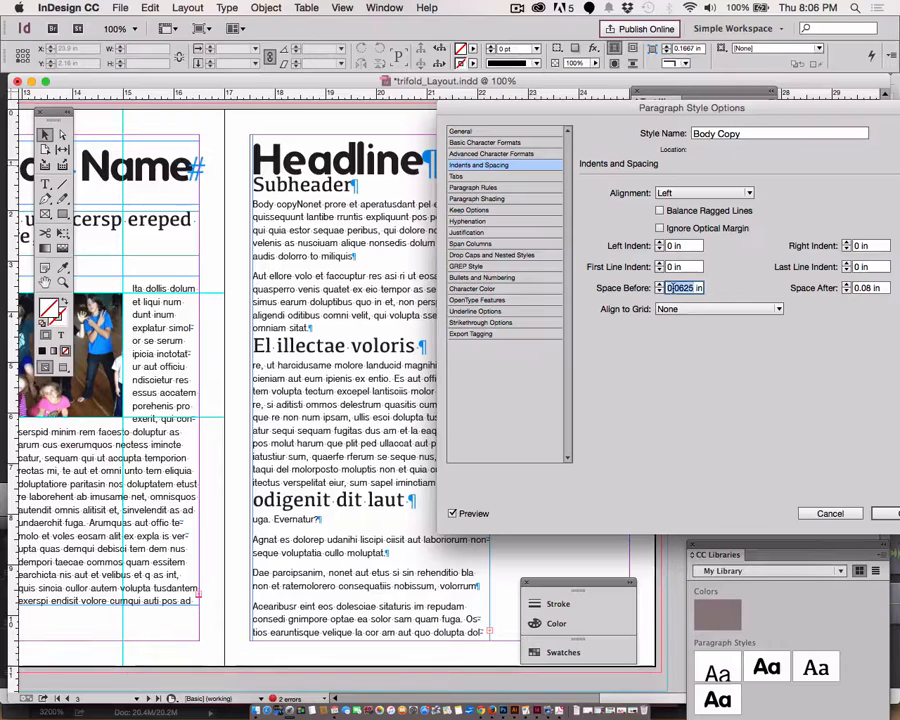
text(0)
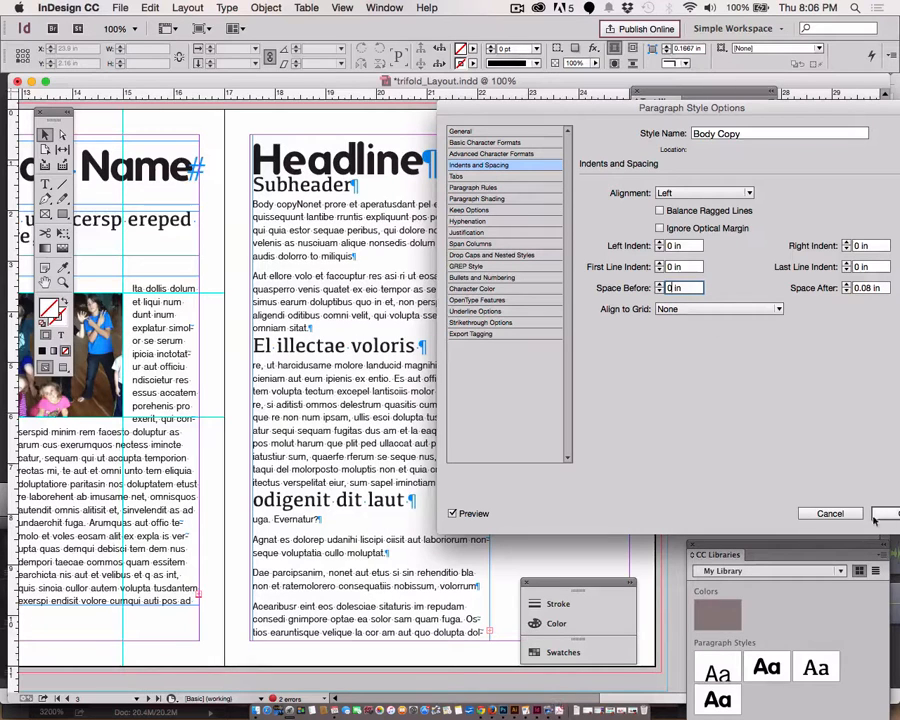
click(453, 514)
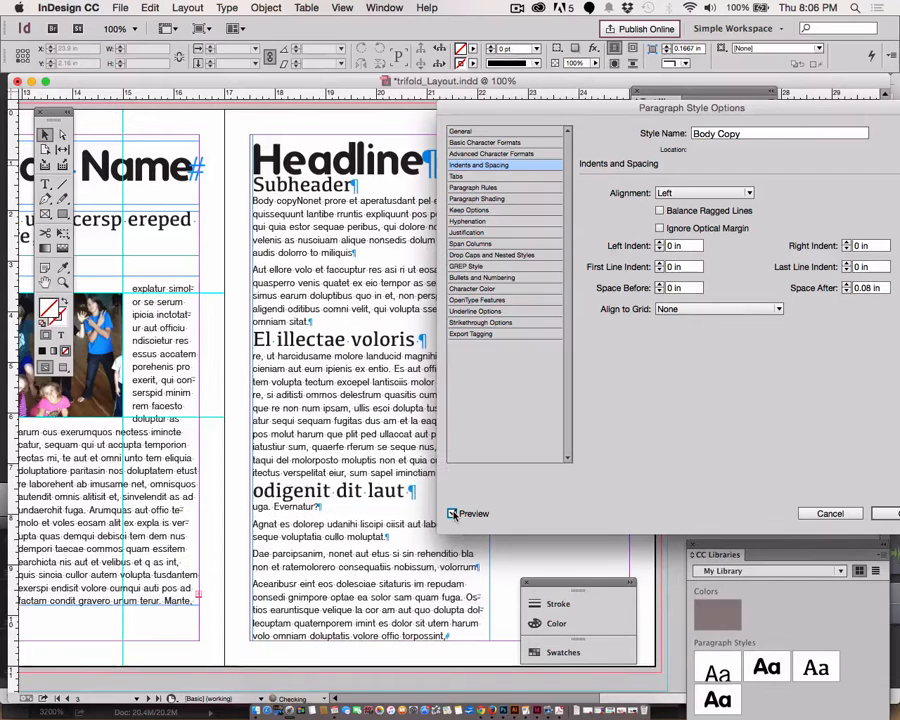
click(887, 514)
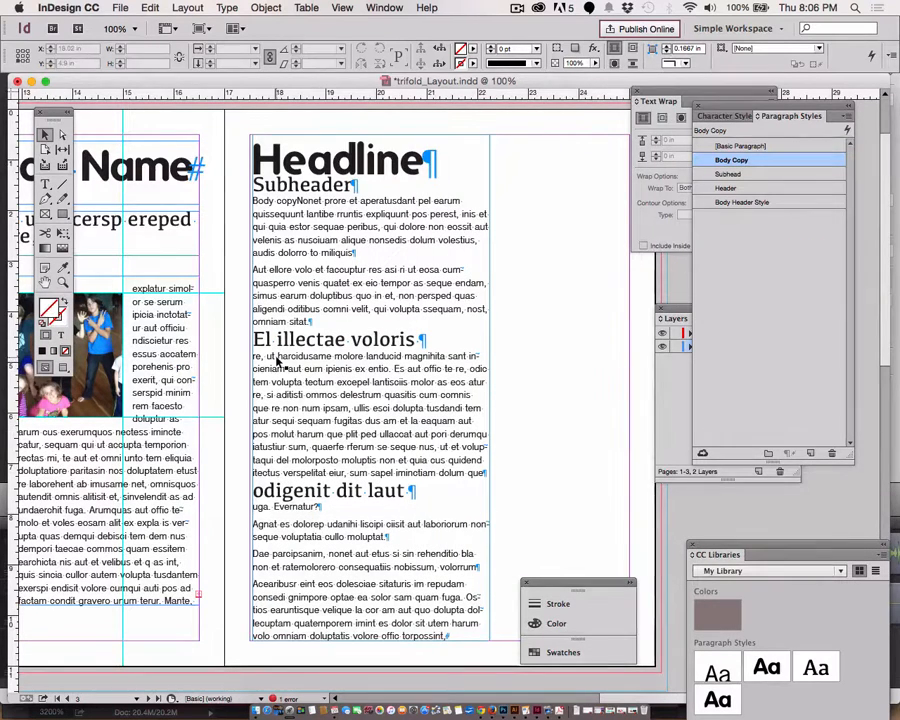
click(757, 377)
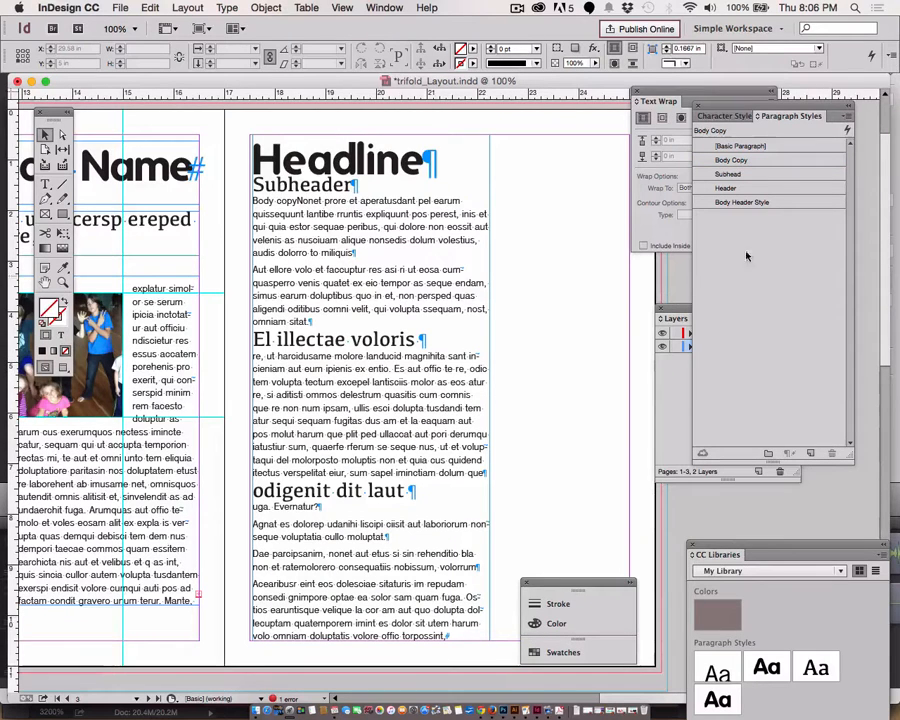
Edit the Subhead paragraph style's indents and spacing, setting Space After to 0.0625 in
click(800, 176)
double_click(800, 176)
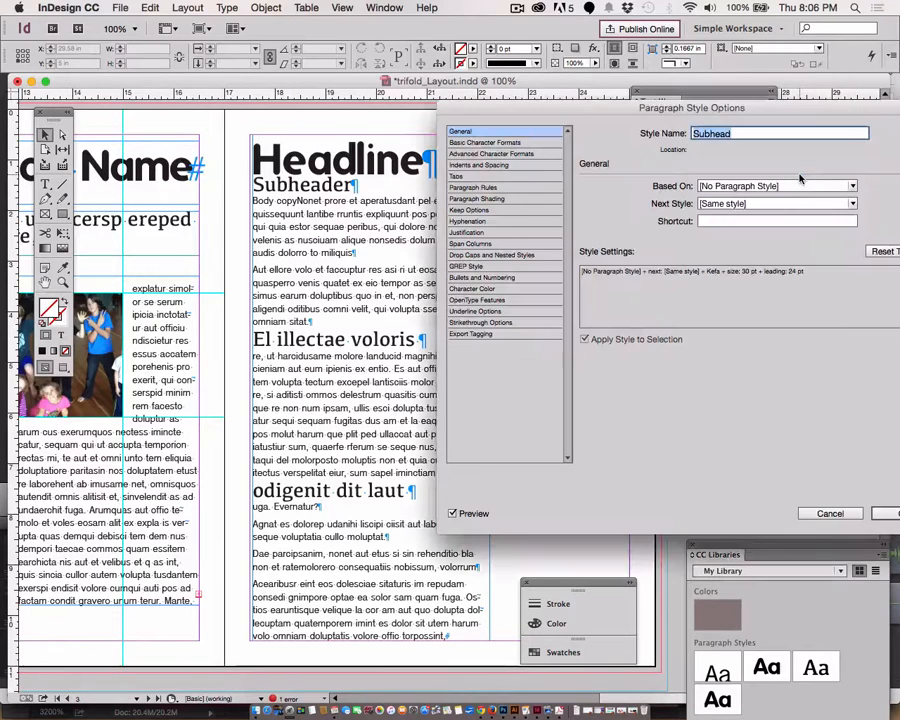
click(503, 166)
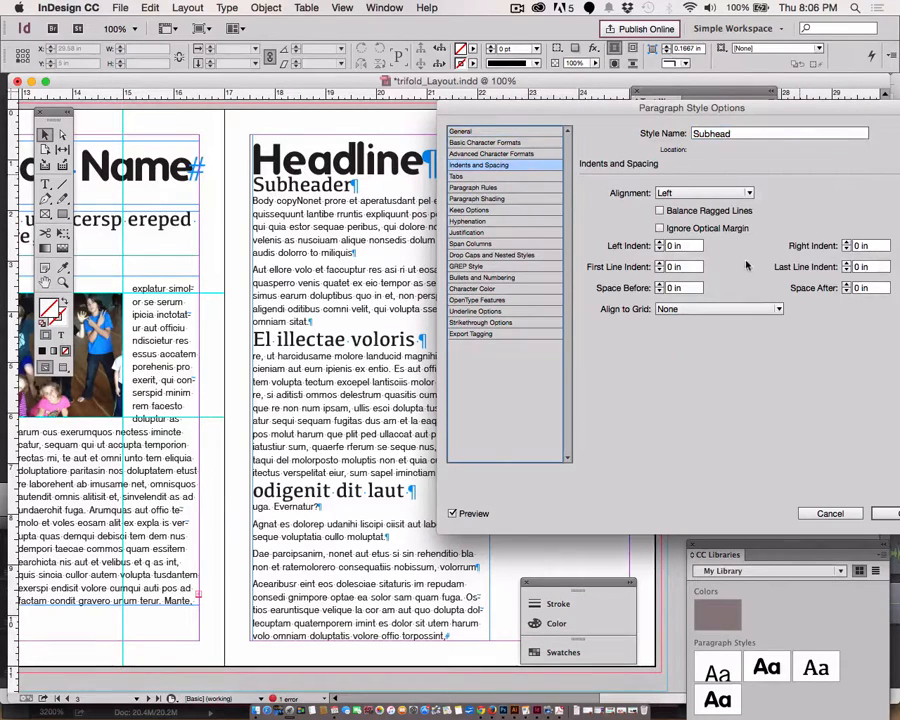
click(846, 284)
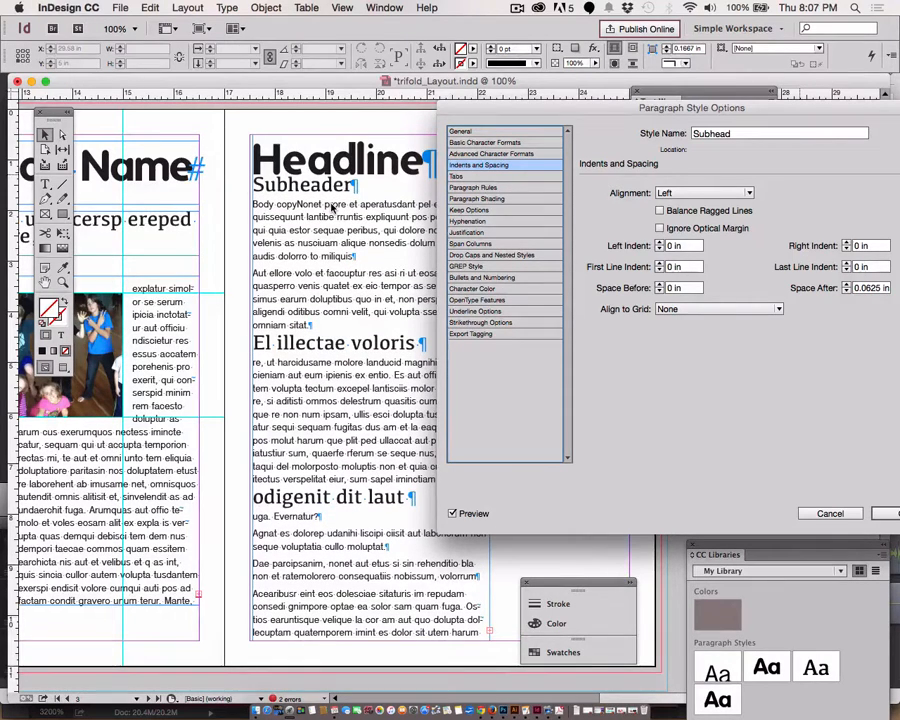
click(889, 512)
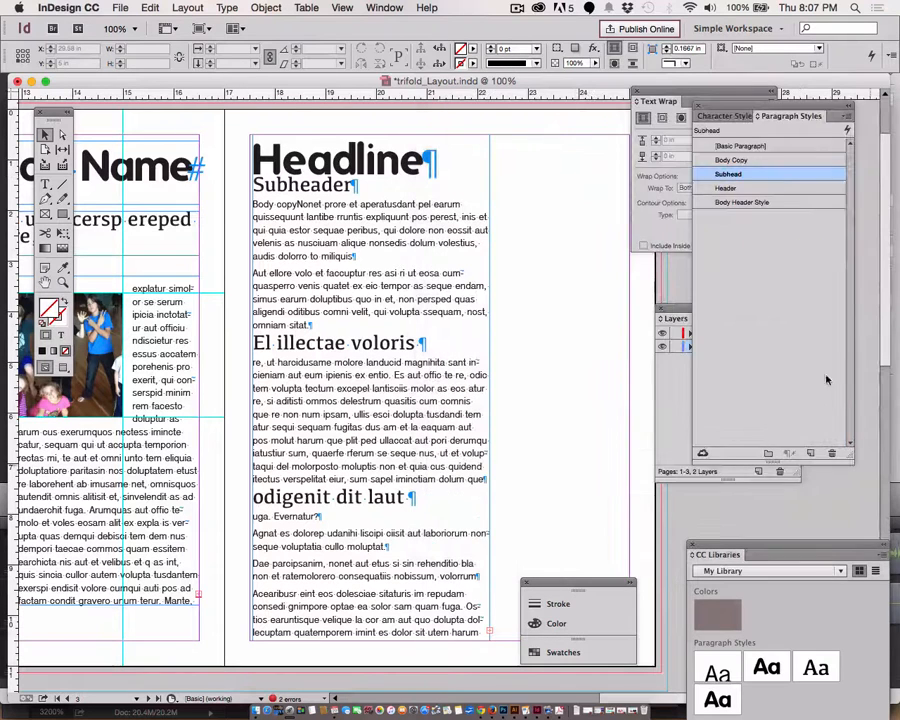
Set the Header paragraph style's Space After to 0.125 in and show the page in Preview mode without guides or hidden characters
double_click(722, 188)
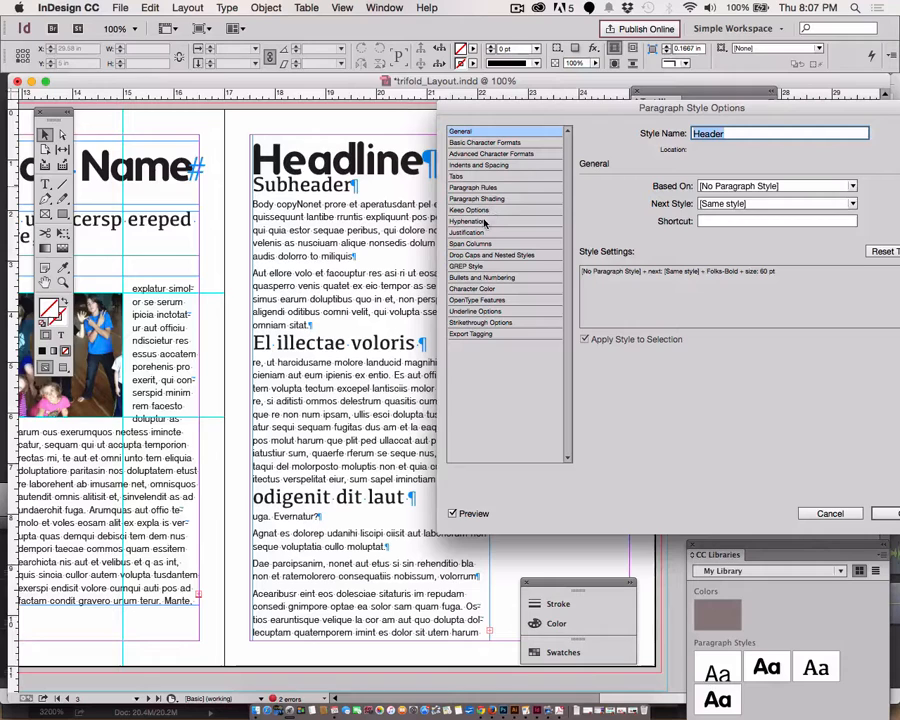
click(480, 165)
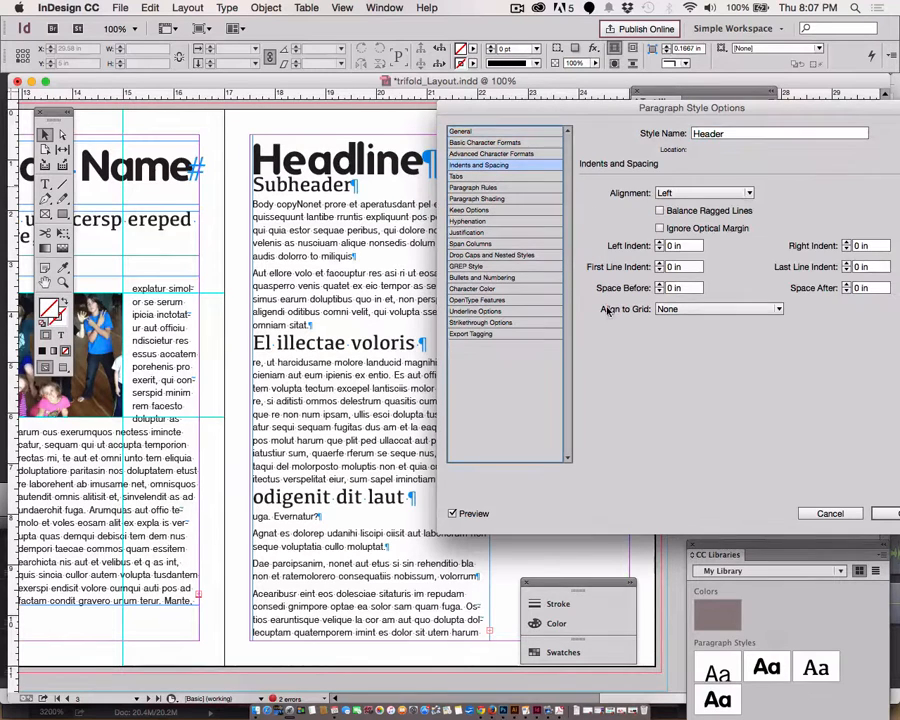
click(846, 285)
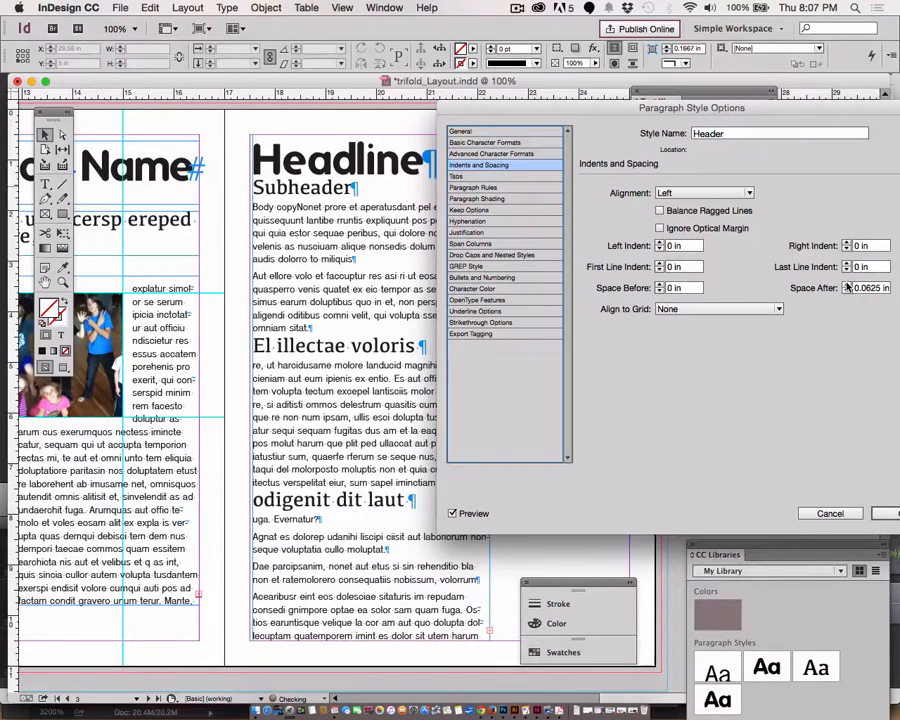
click(846, 285)
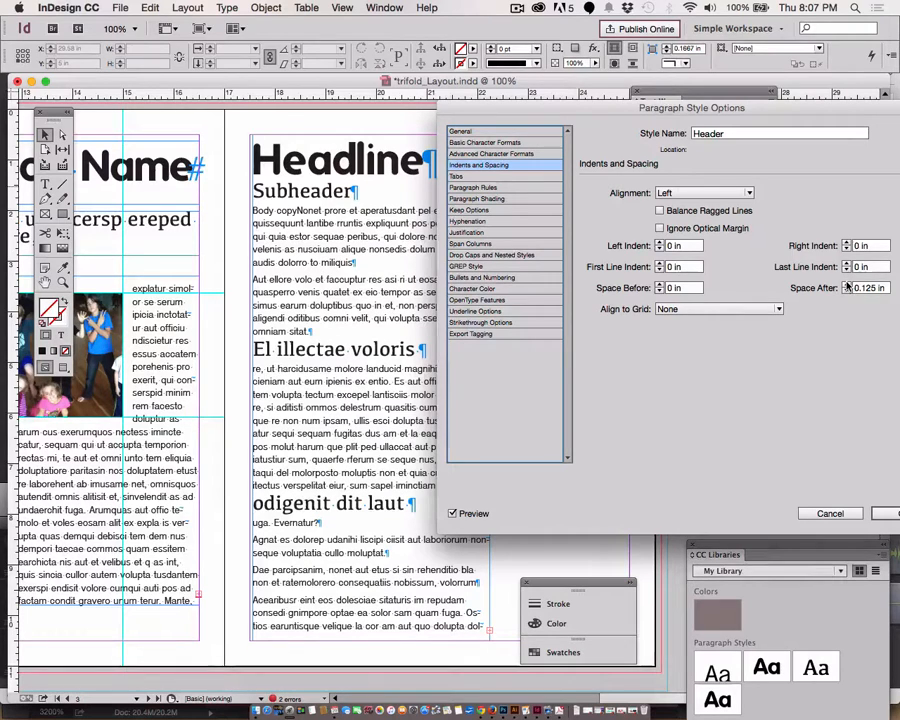
click(893, 513)
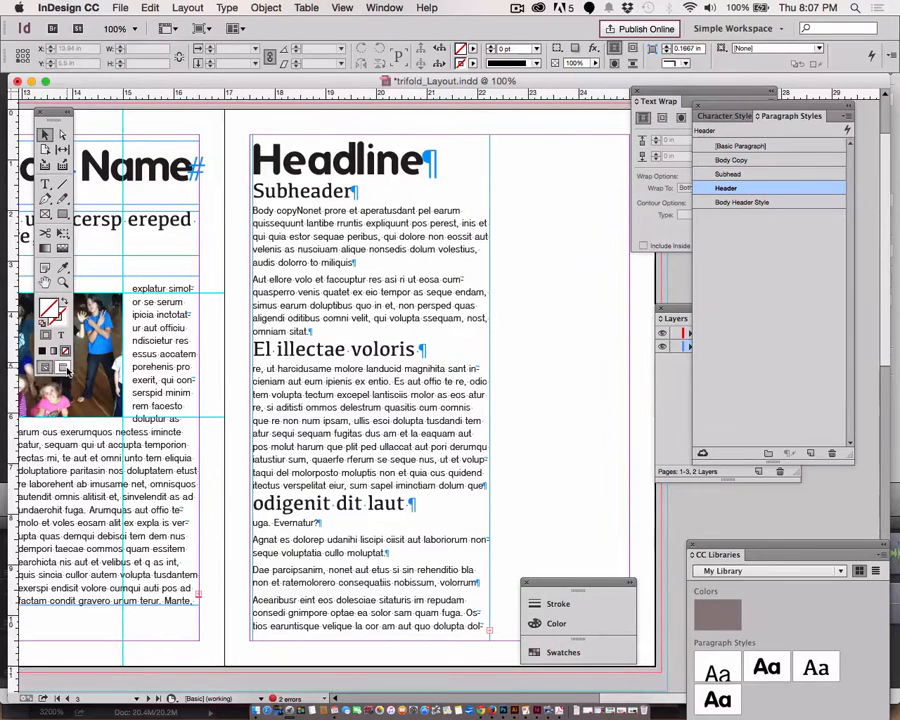
click(65, 369)
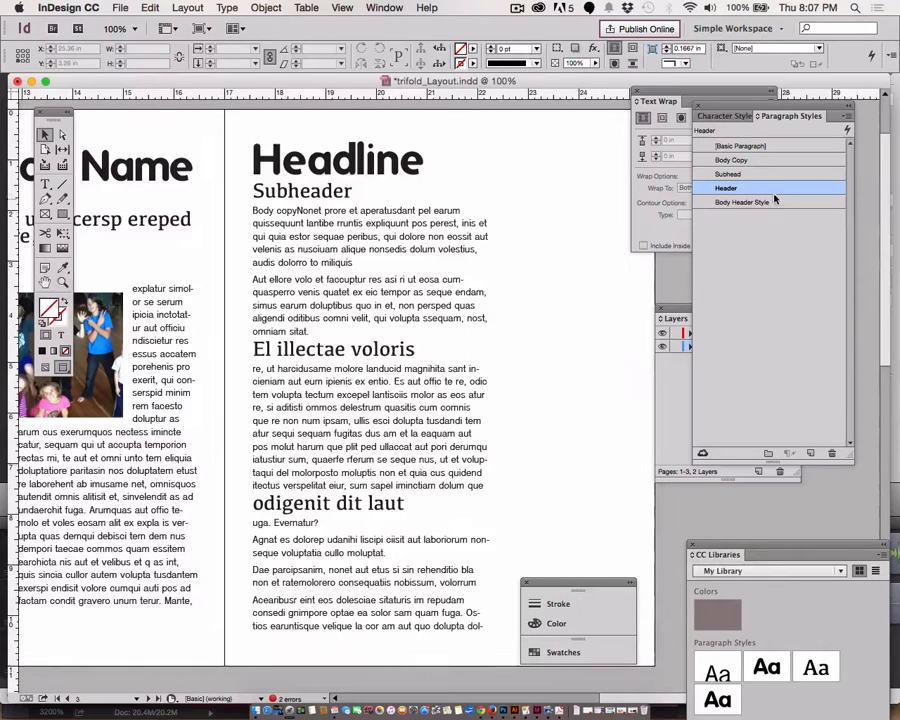
Increase the Body Copy paragraph style's Space After to 0.125 in and apply it
click(768, 243)
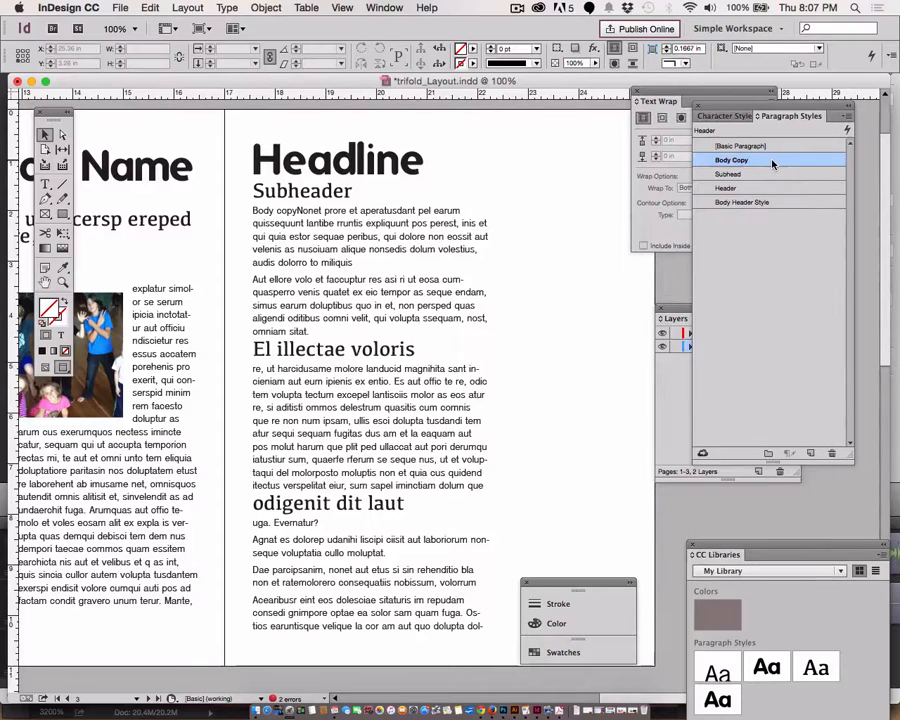
double_click(770, 162)
click(473, 165)
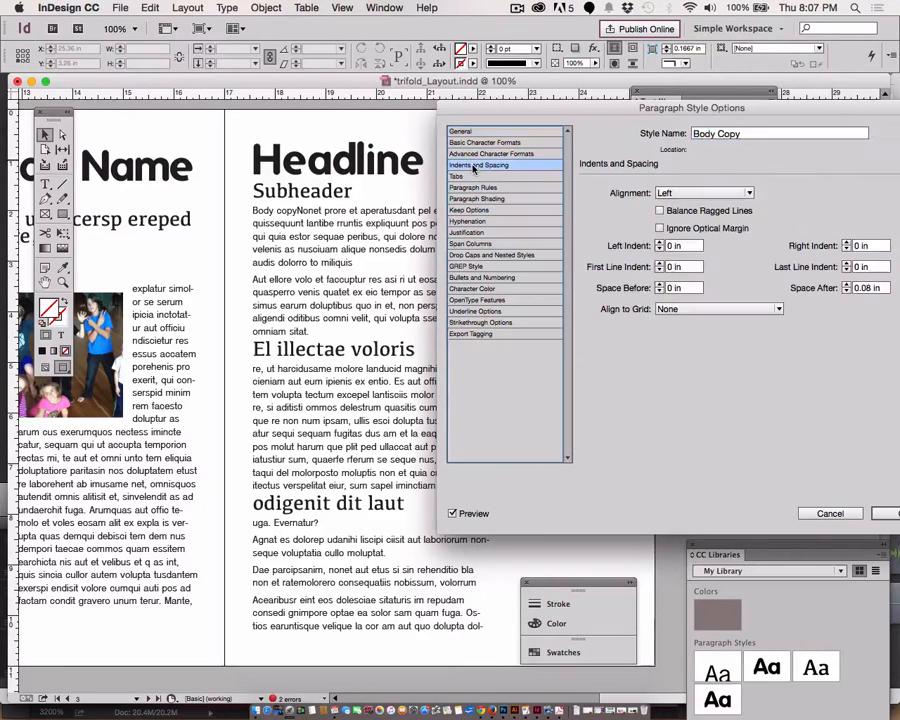
click(845, 284)
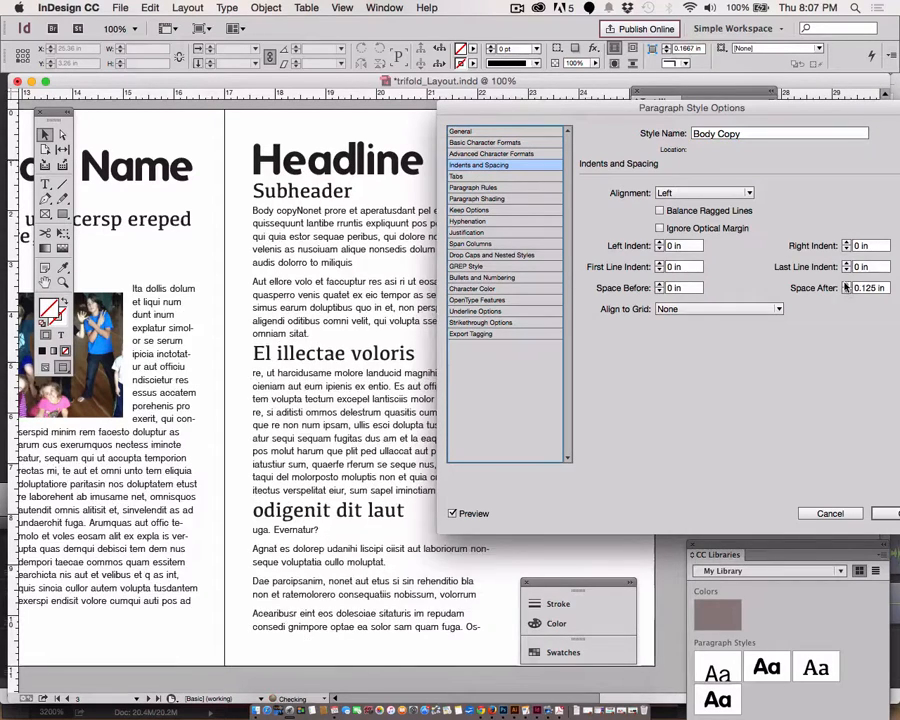
click(885, 513)
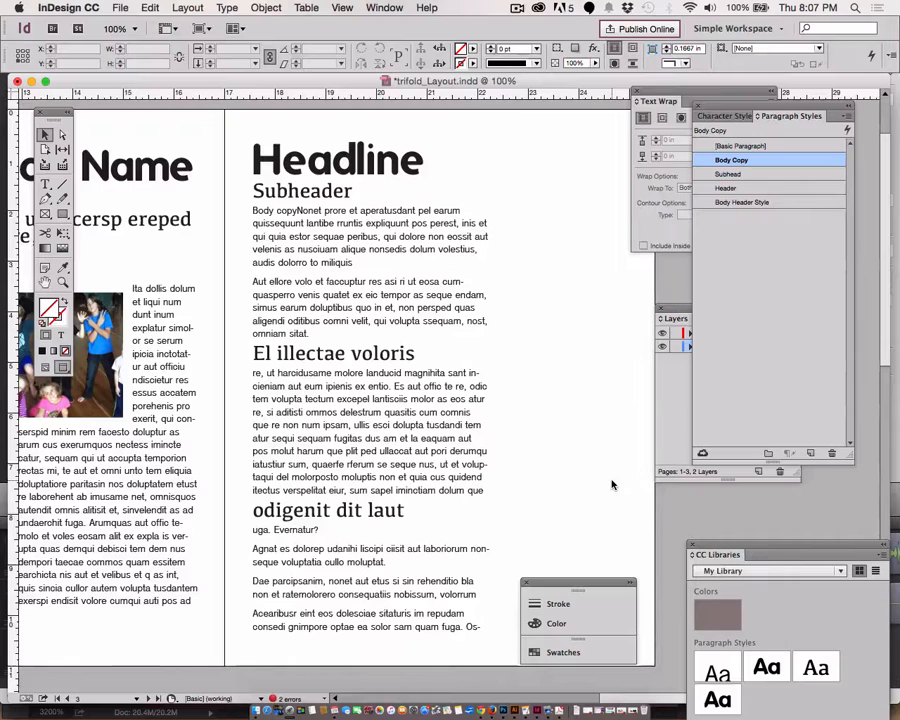
Reduce the Subhead paragraph style's Space After to 0.04 in, preview the result and apply it
double_click(739, 176)
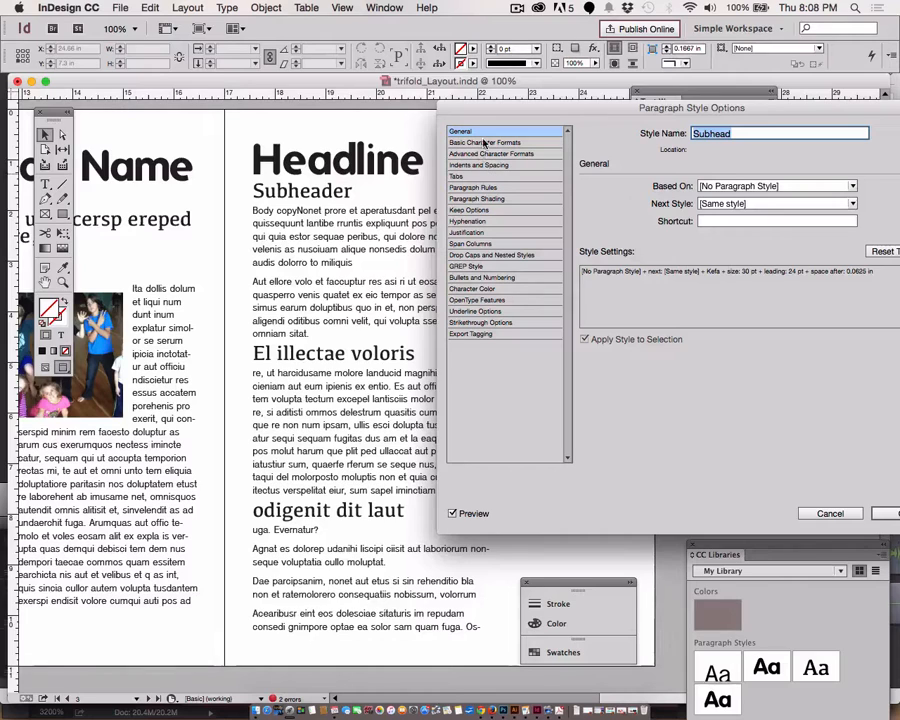
click(470, 166)
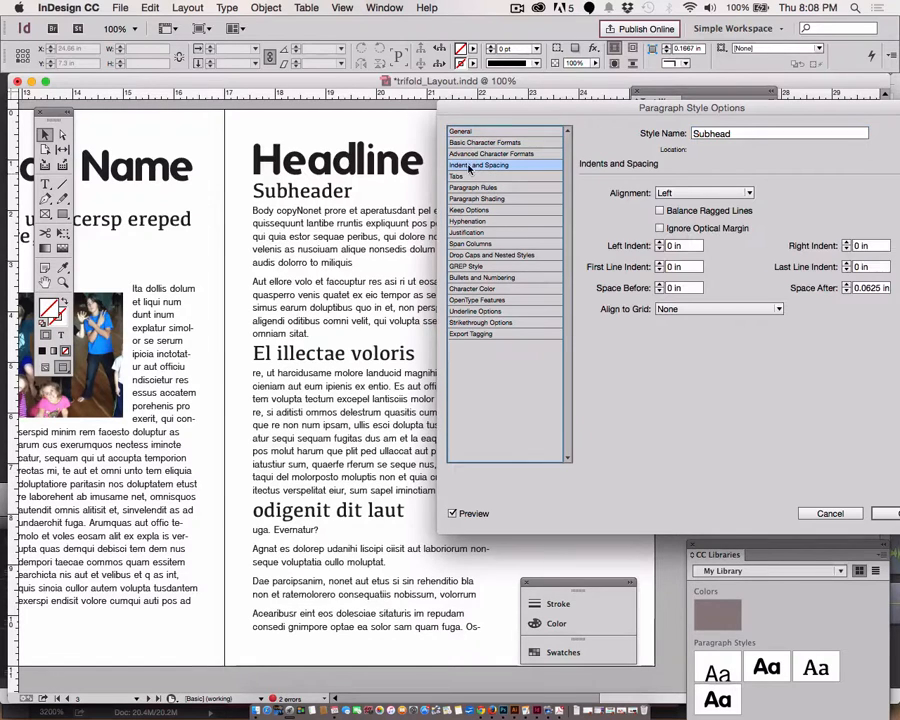
triple_click(874, 290)
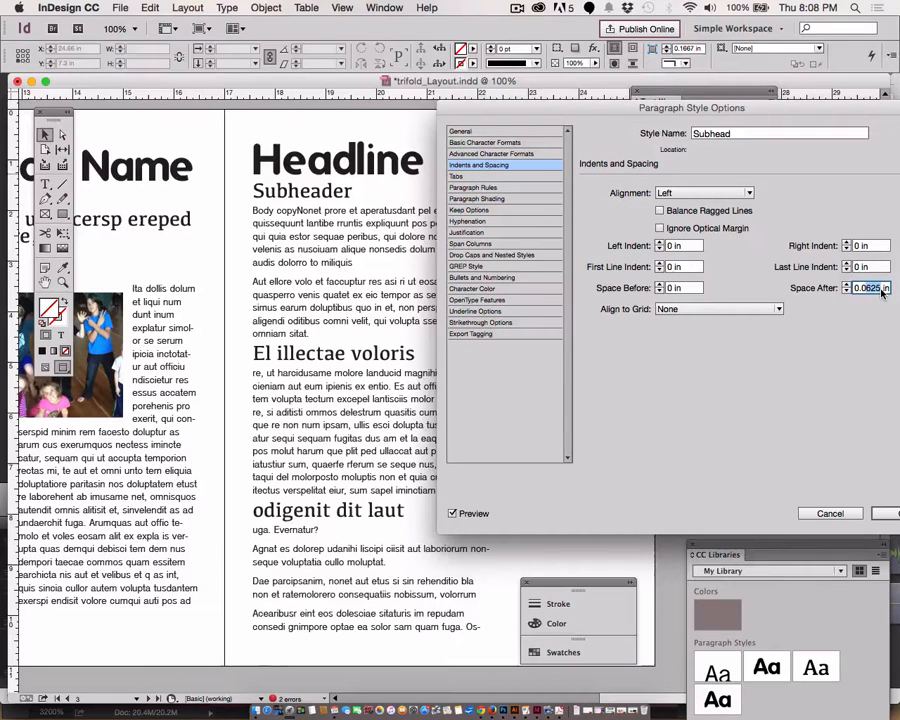
text(0.04)
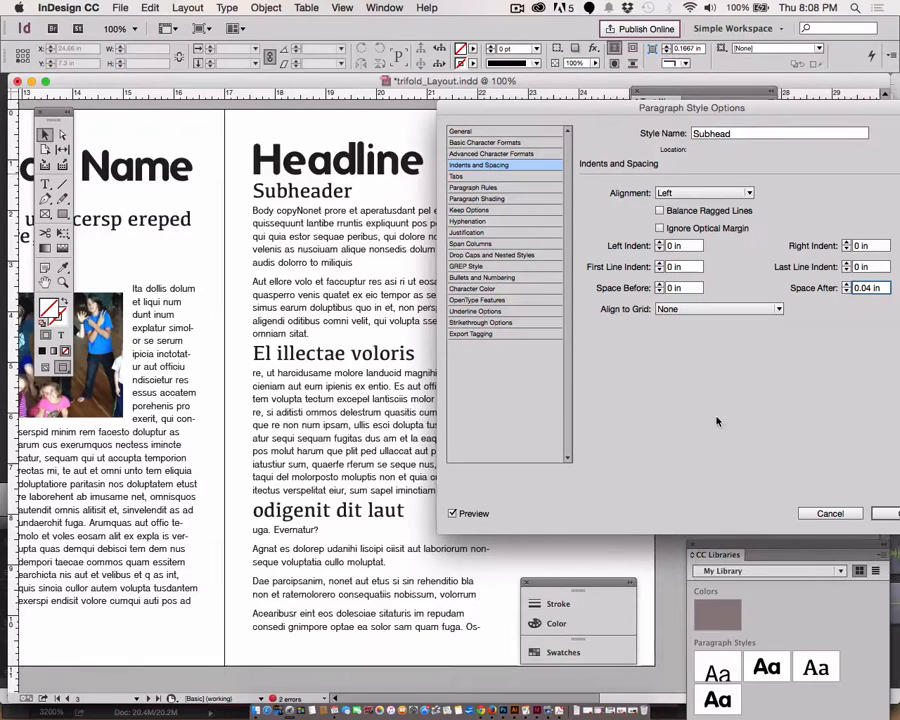
click(452, 515)
click(452, 515)
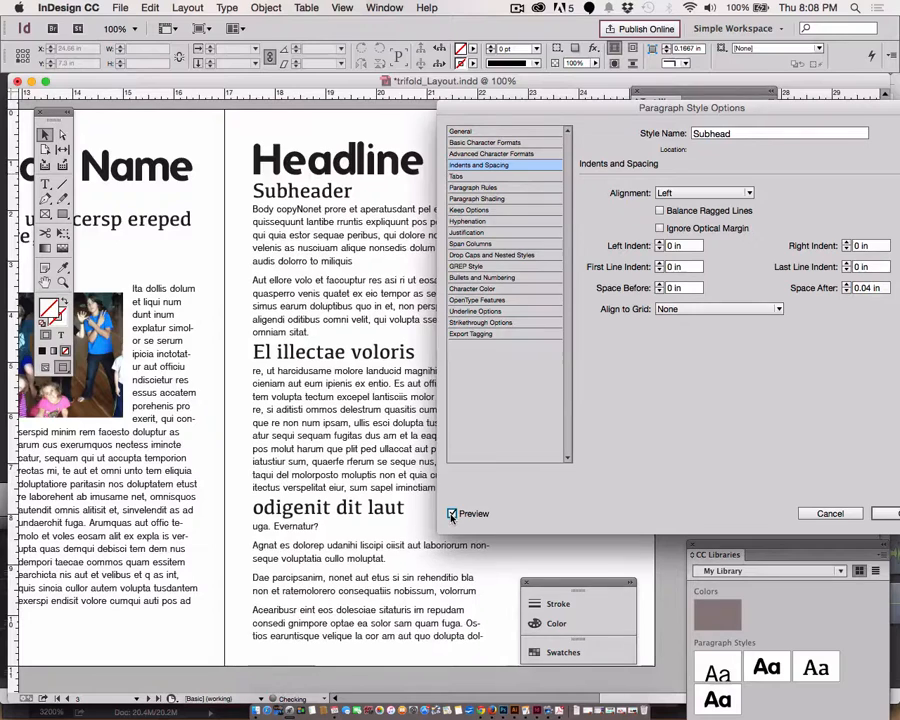
click(884, 513)
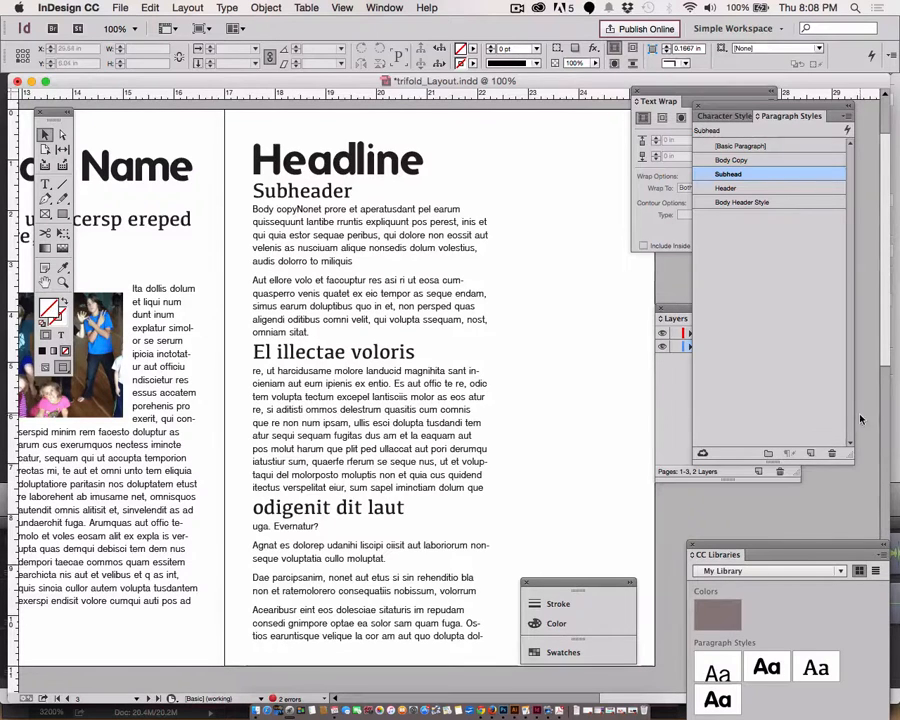
click(790, 347)
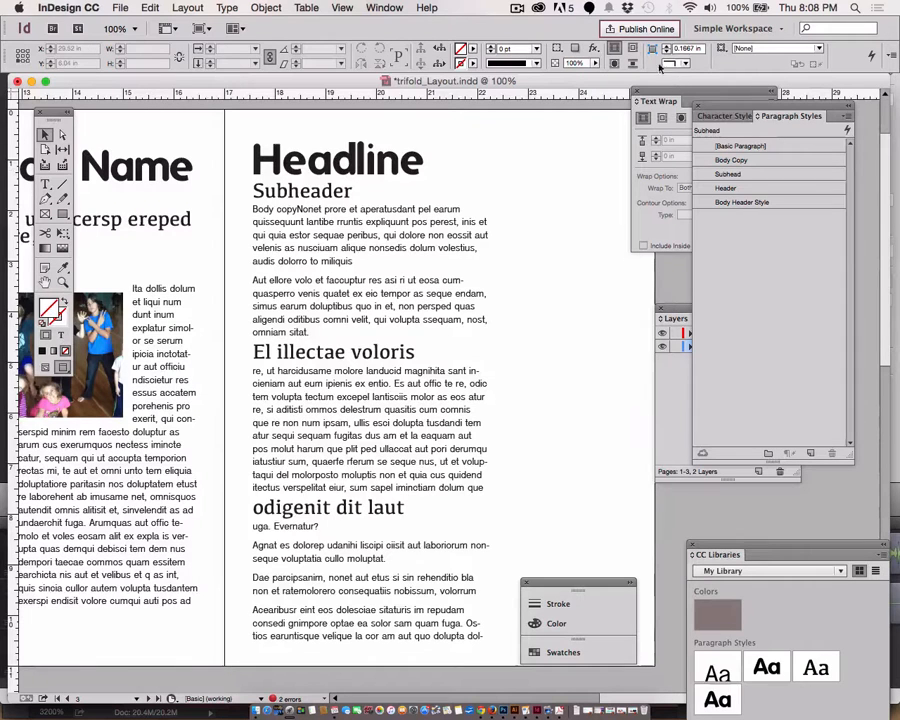
click(517, 9)
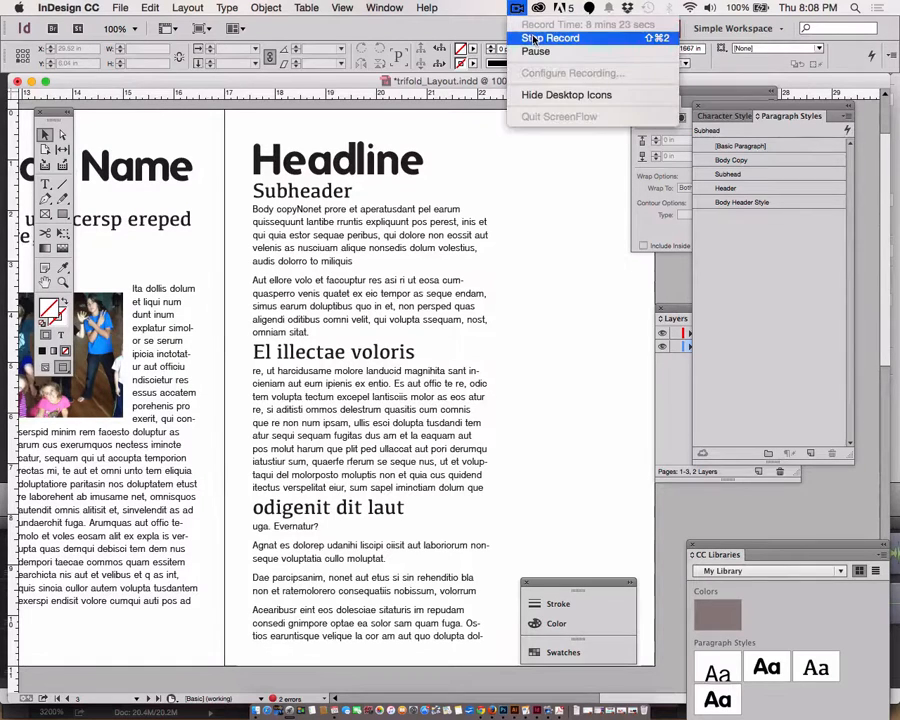